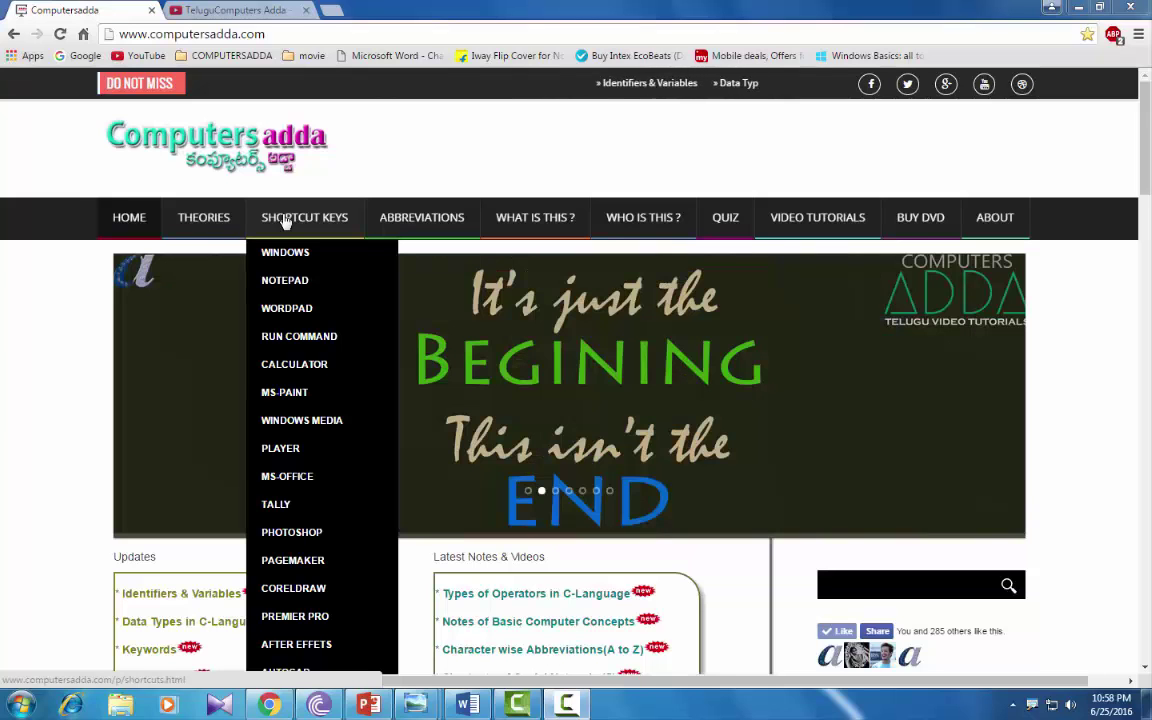
Step: Switch Chrome from computersadda.com to the TeluguComputers Adda YouTube channel tab
click(238, 12)
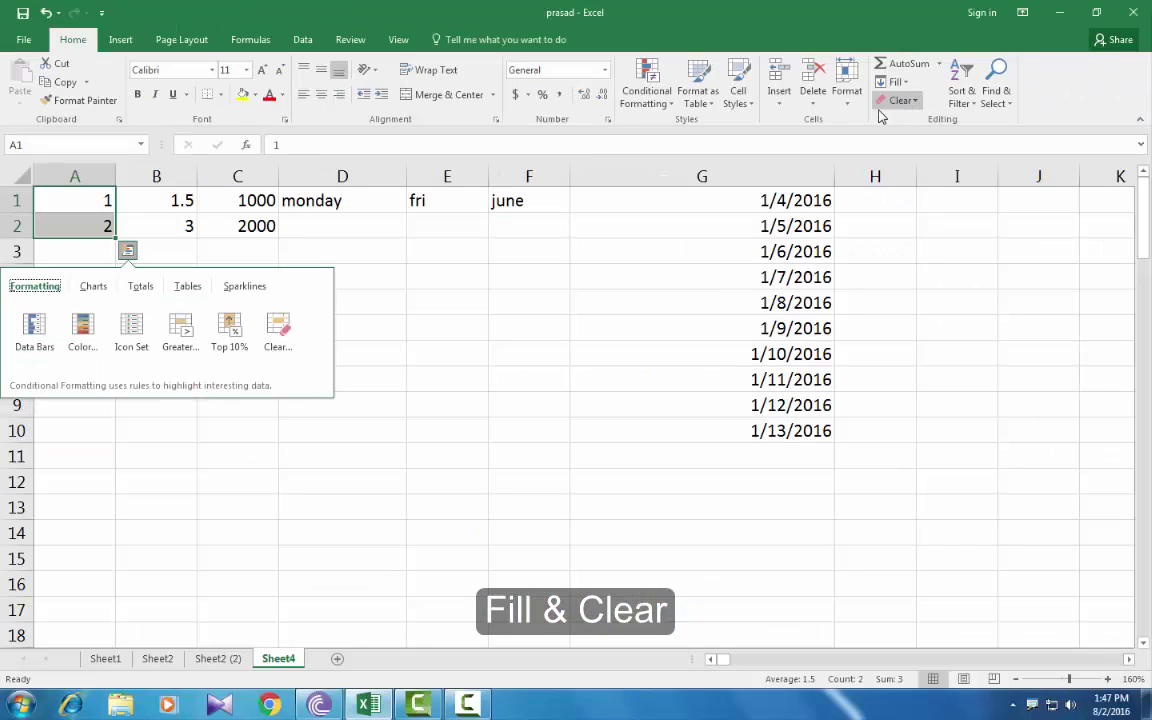
click(447, 351)
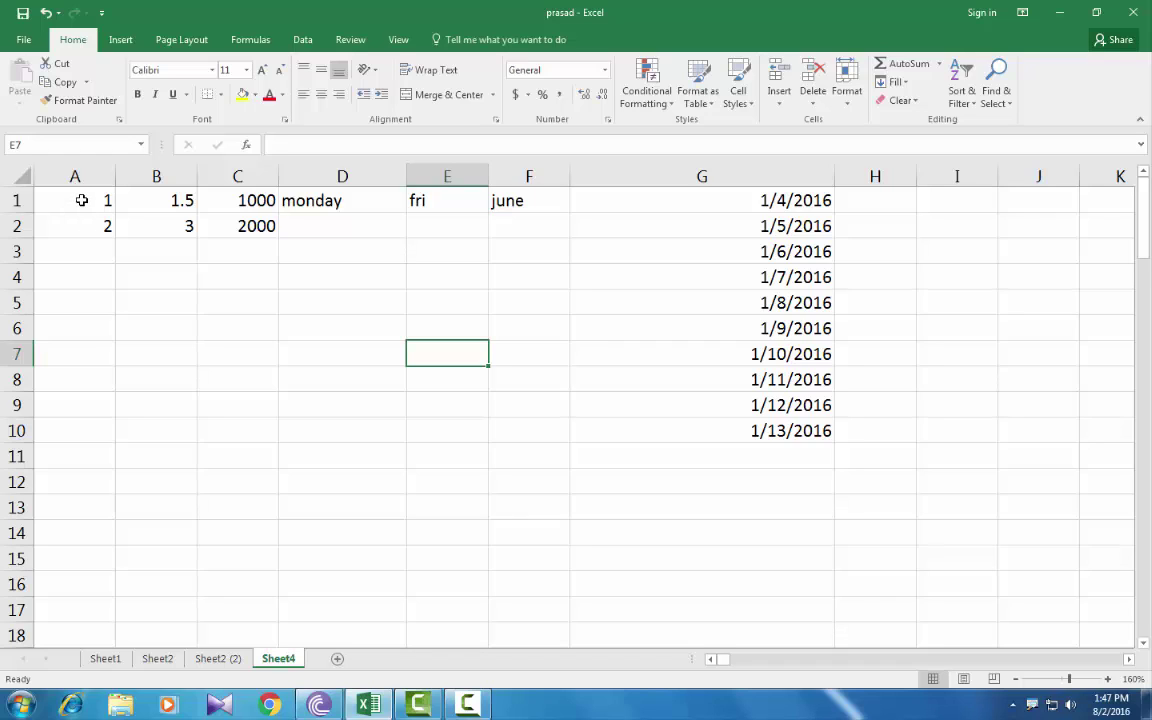
drag(82, 200, 80, 226)
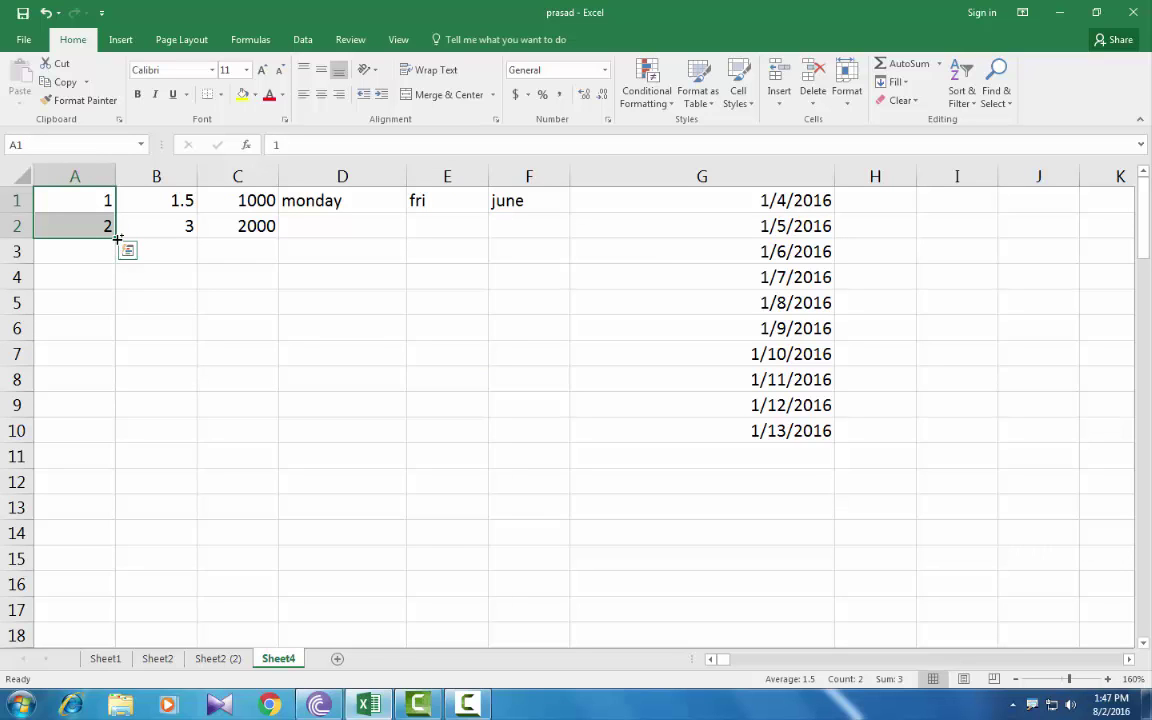
click(118, 245)
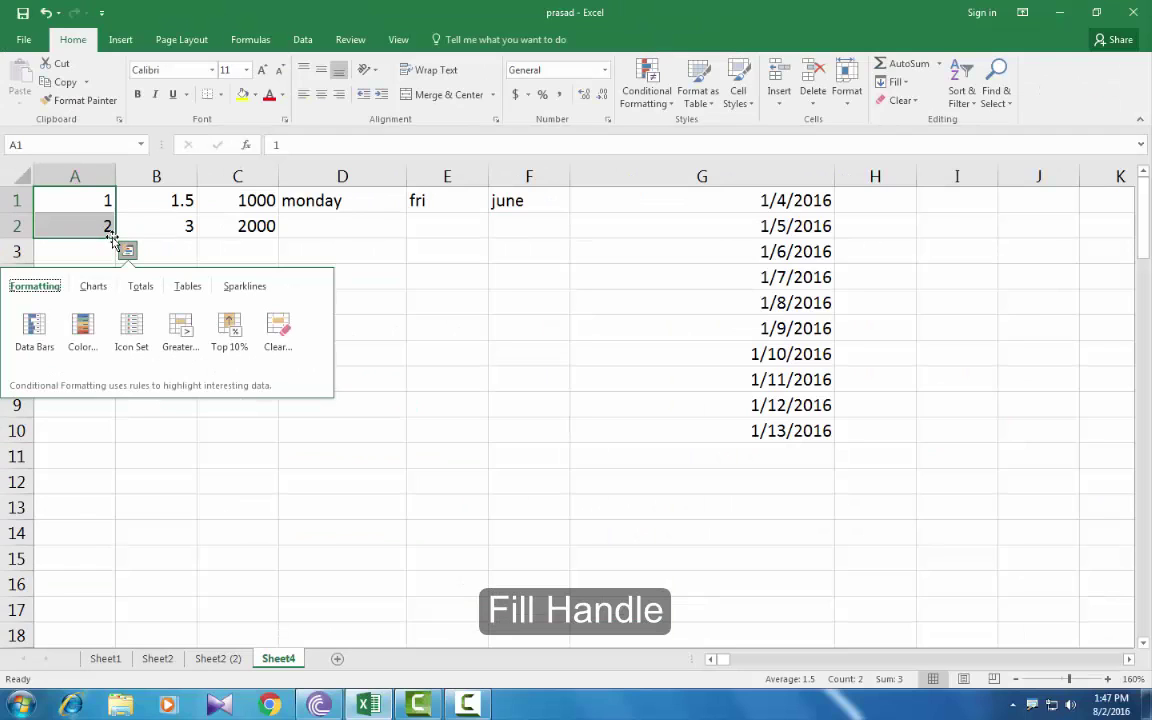
Step: Continue the 1,2 / 1.5,3 / 1000,2000 sequences in columns A–C down to row 17
drag(115, 238, 76, 626)
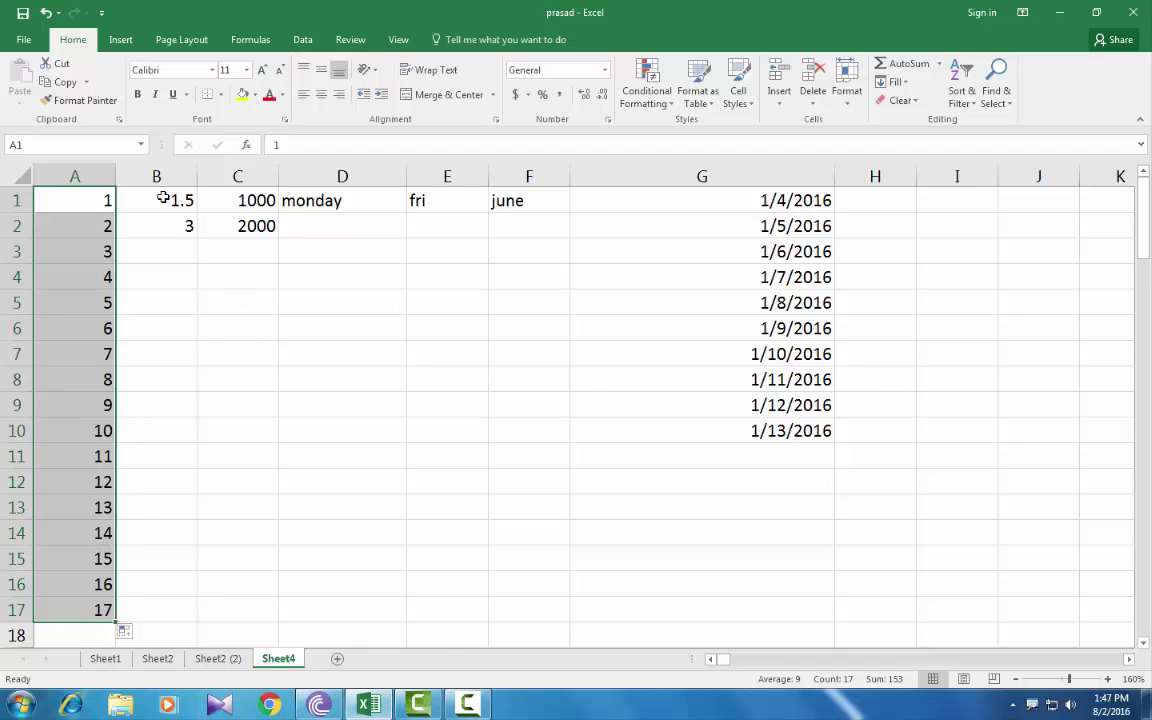
drag(163, 198, 170, 225)
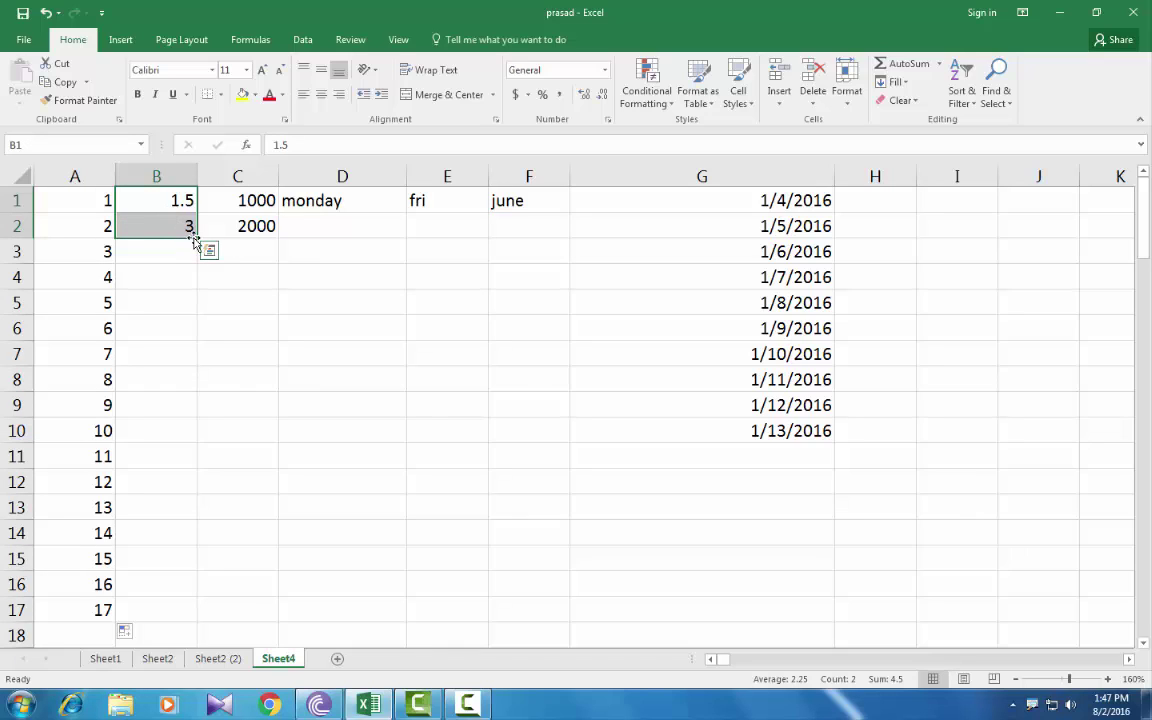
drag(196, 237, 175, 622)
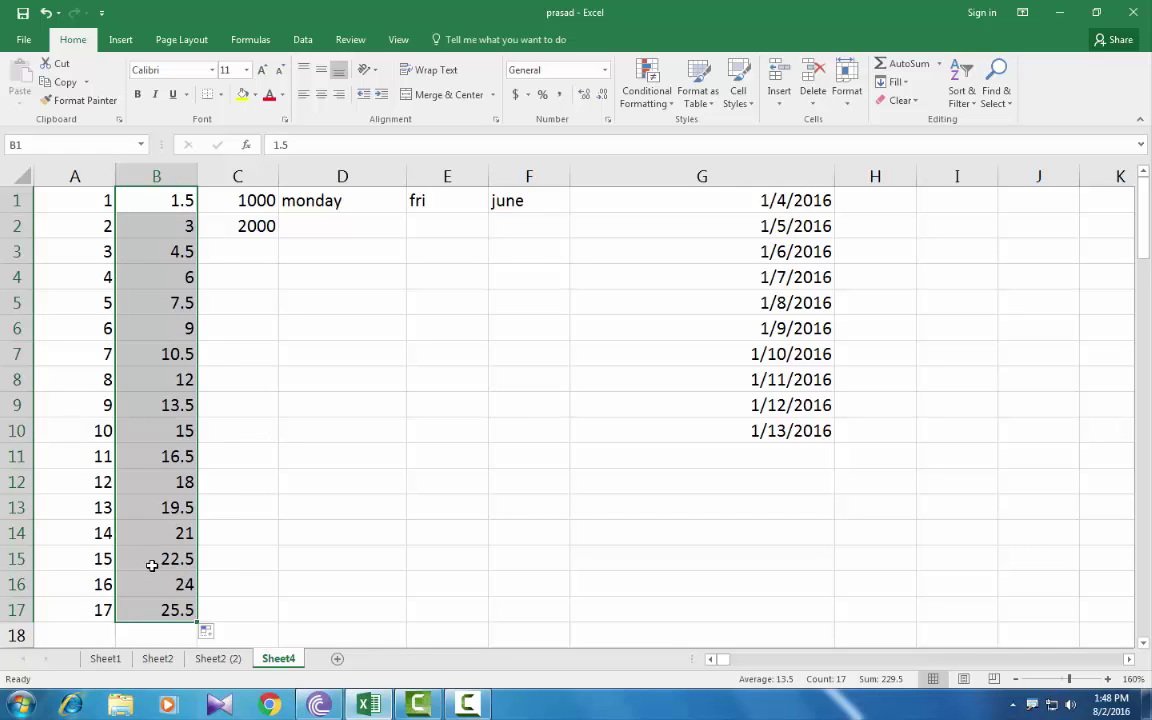
drag(243, 200, 249, 616)
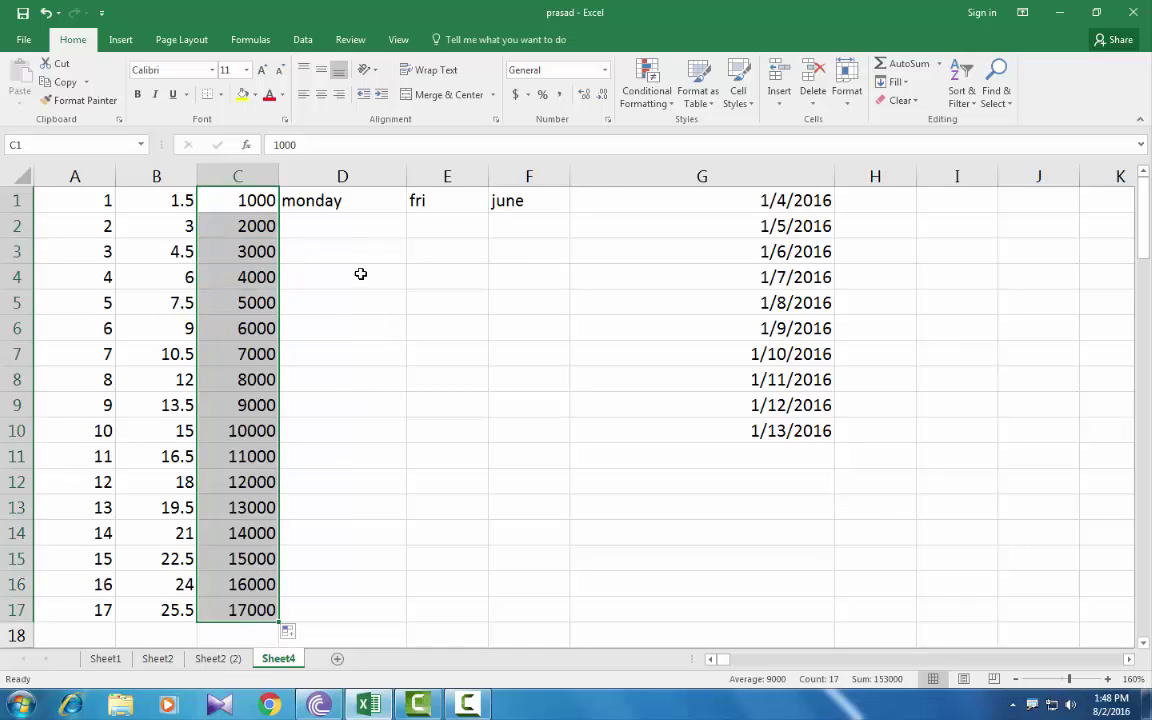
Step: Fill weekday names from monday down column D to row 18, ending on thursday
click(358, 202)
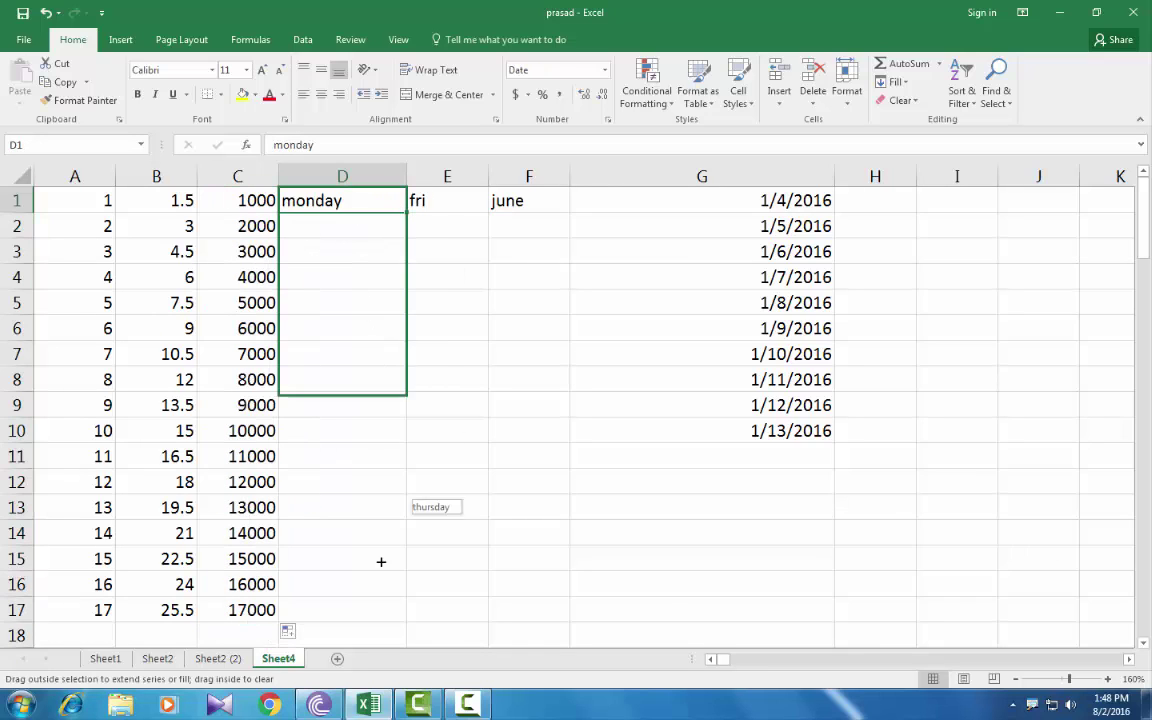
drag(407, 212, 368, 635)
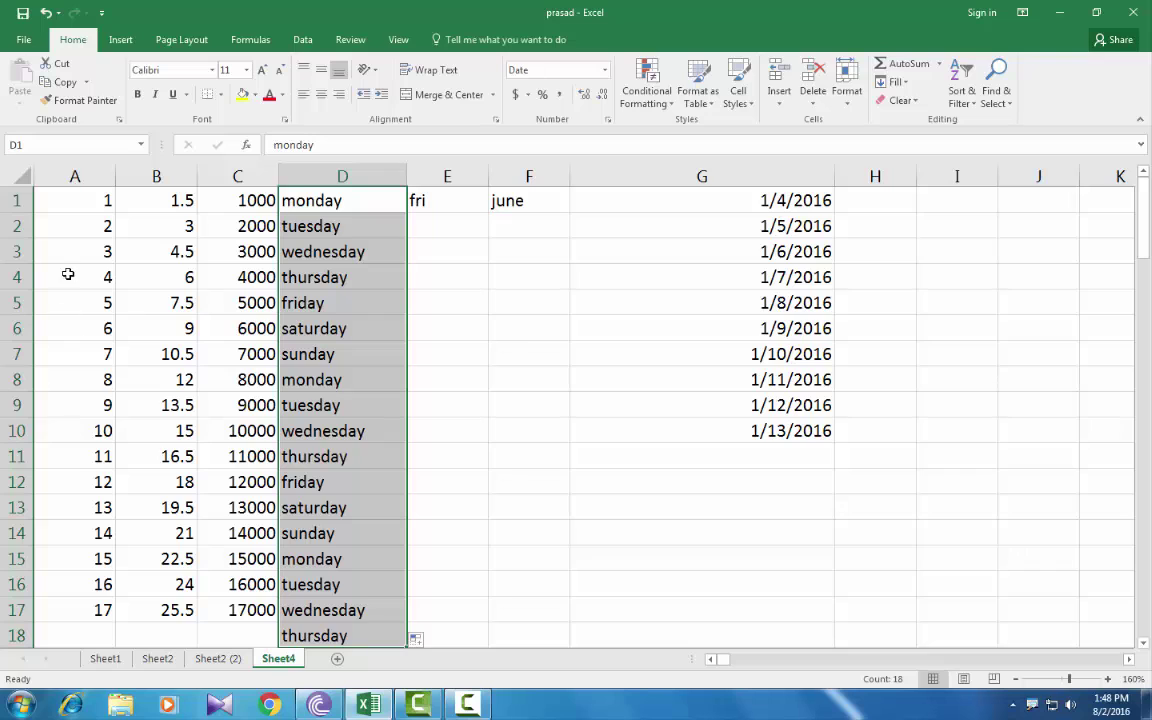
click(87, 202)
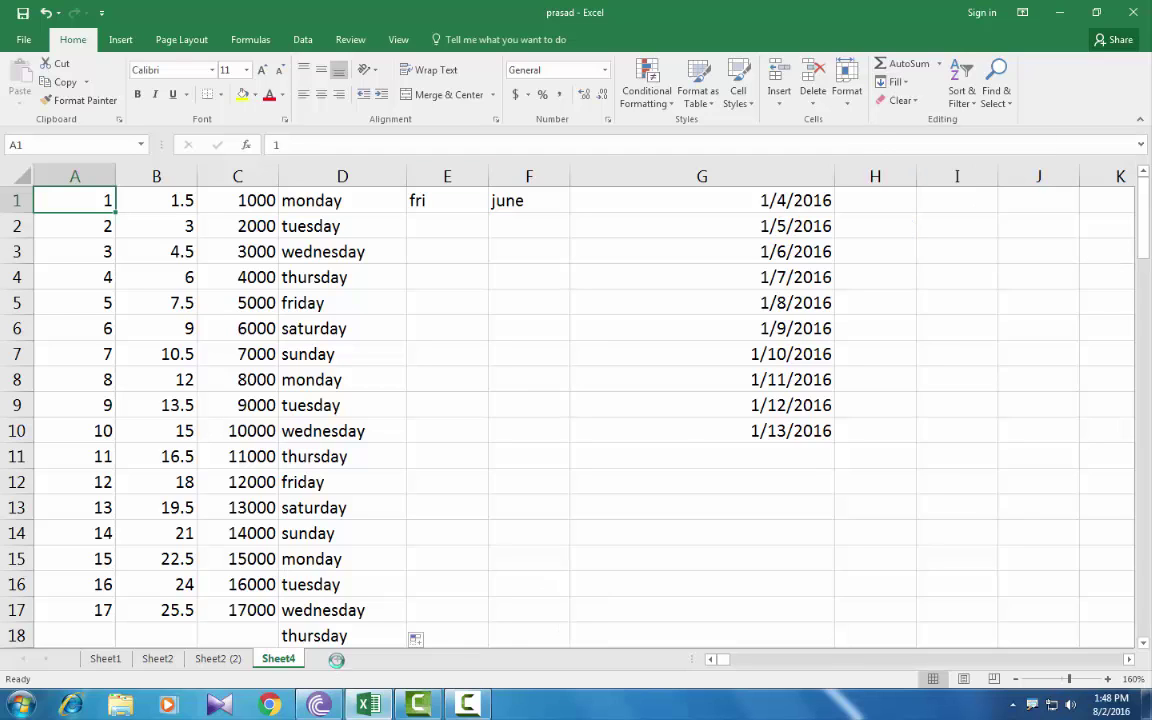
Step: Add new sheet Sheet5, zoom in, and enter 1 in cell A1
click(337, 659)
click(1108, 679)
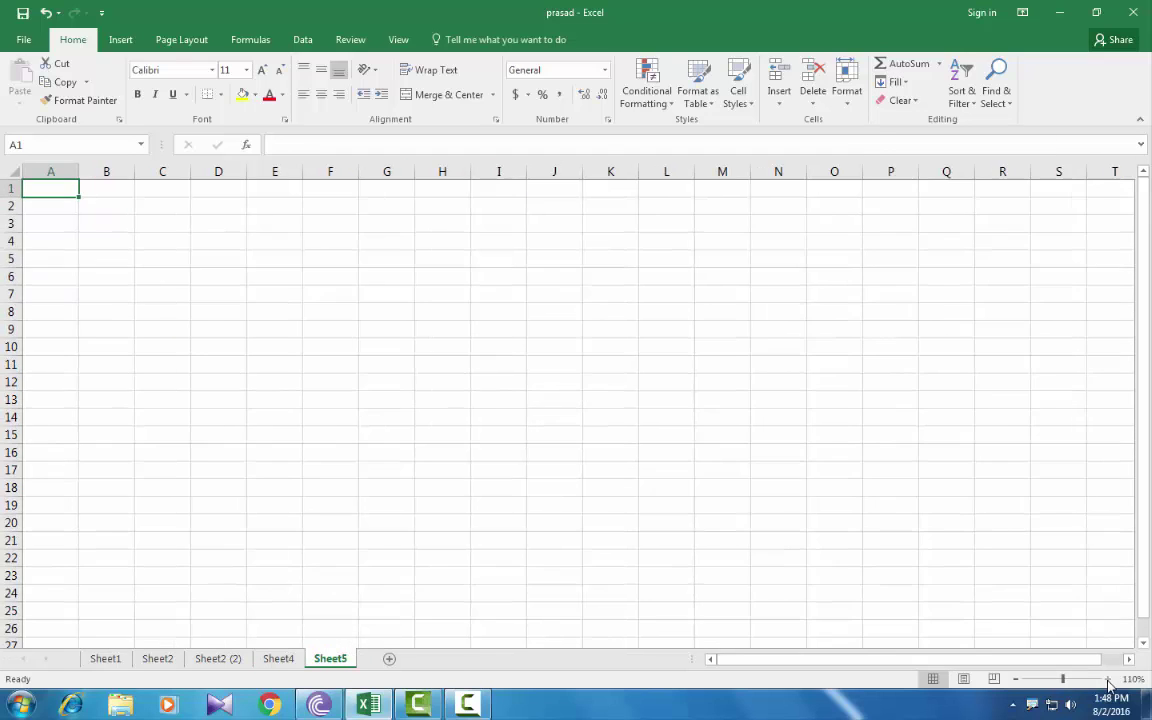
click(1108, 679)
click(1108, 679)
click(1108, 679)
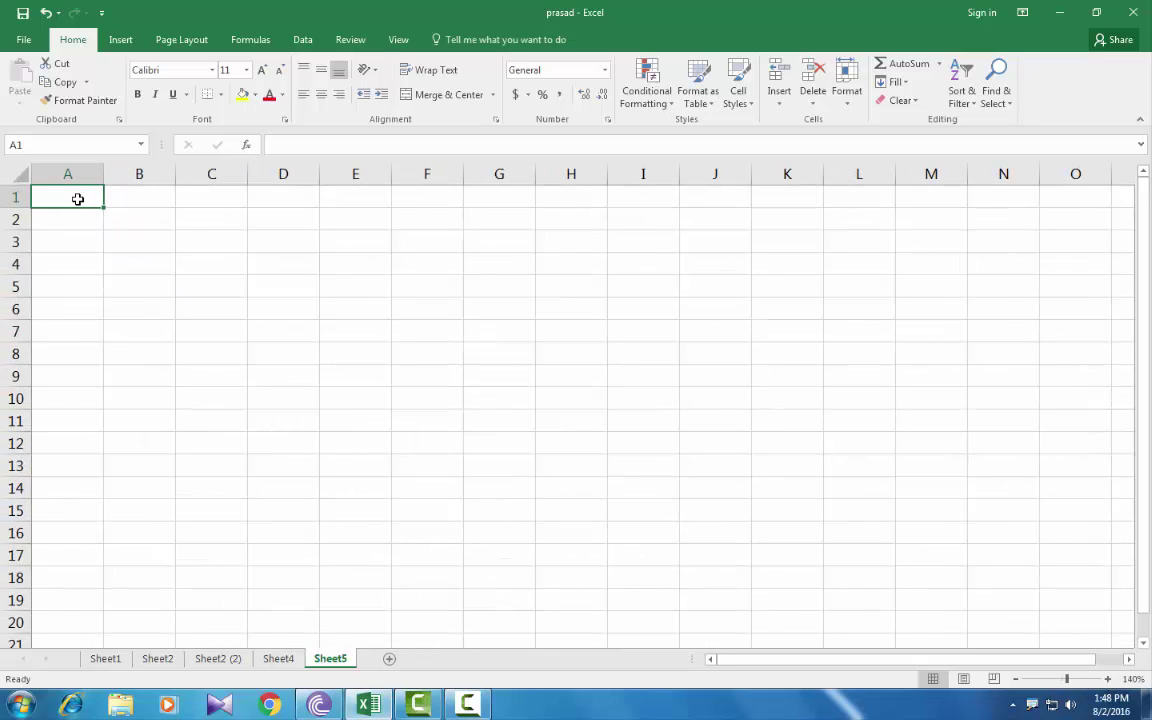
text(1)
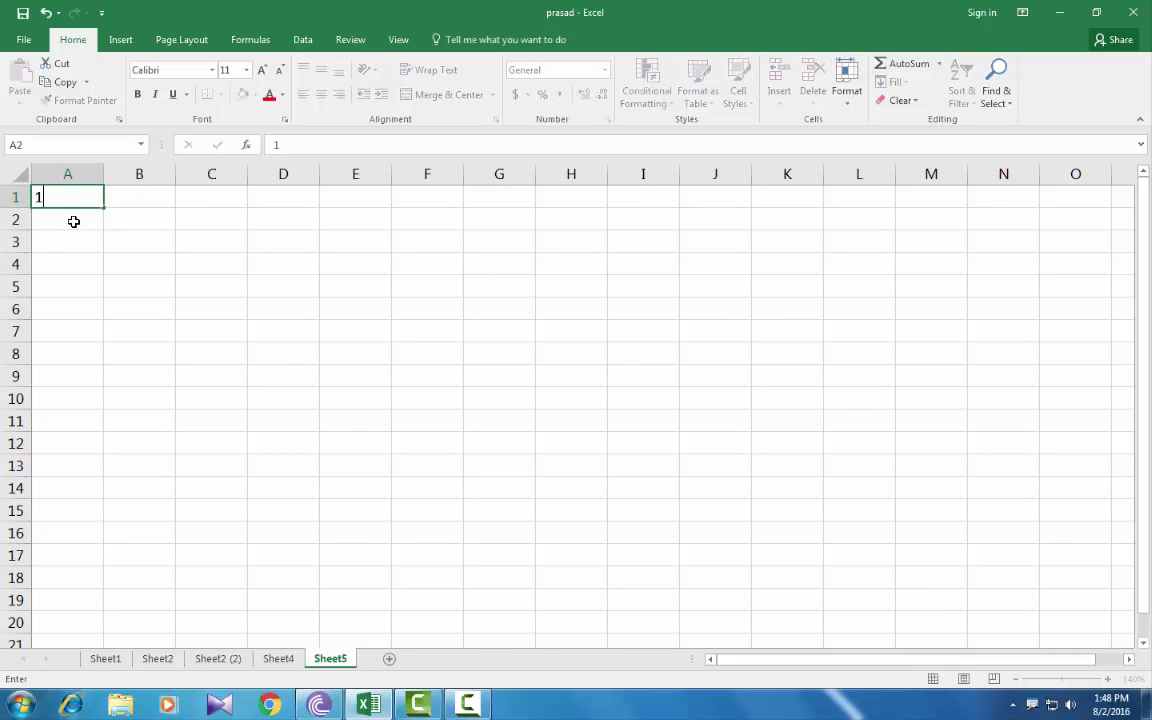
key(Return)
click(68, 197)
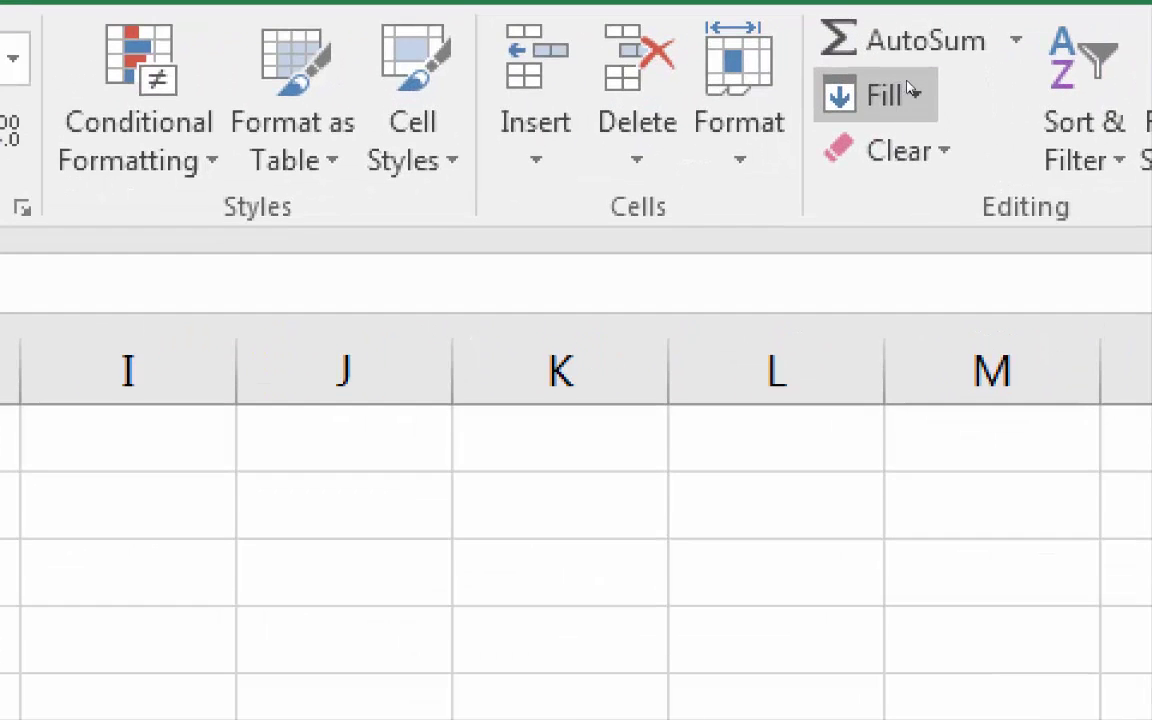
Step: Fill column A with a linear column series from 1 to 1000, step 1
click(926, 104)
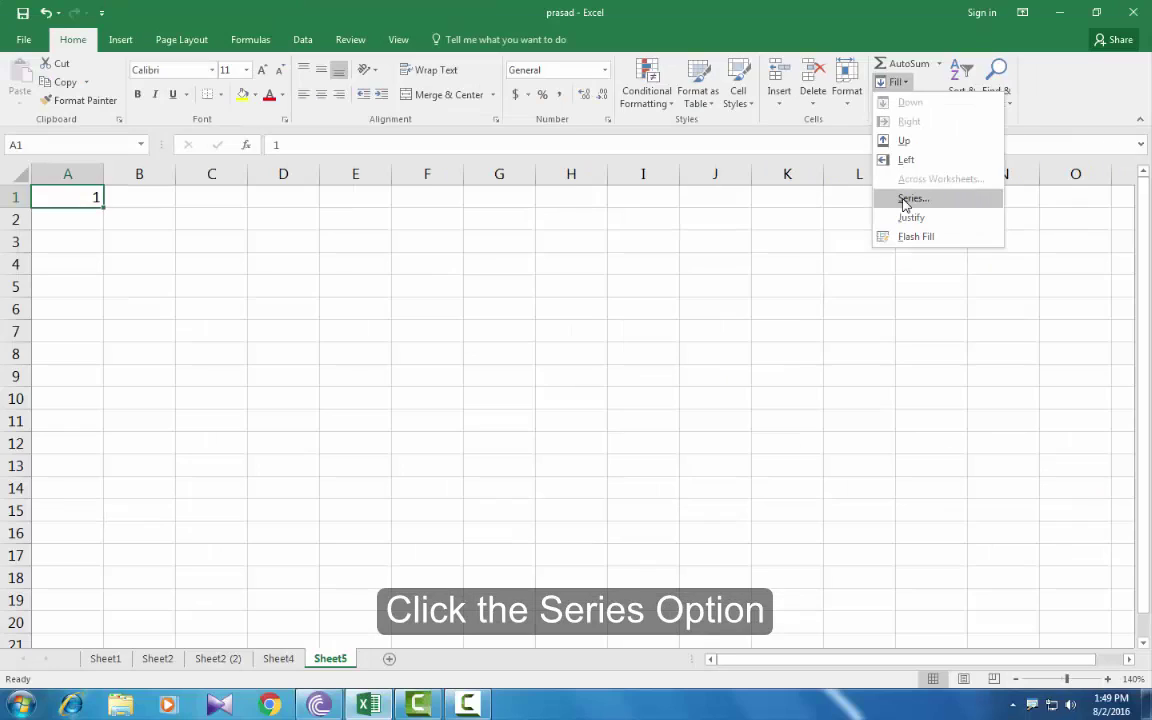
click(906, 200)
drag(633, 159, 628, 226)
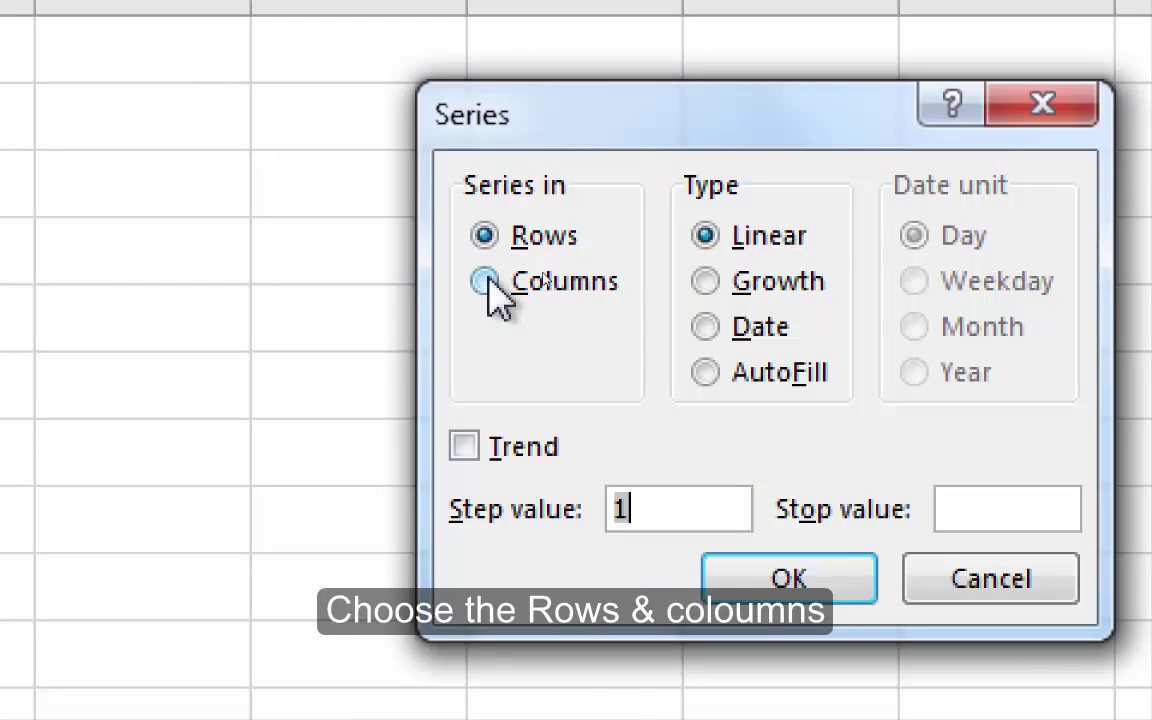
click(487, 282)
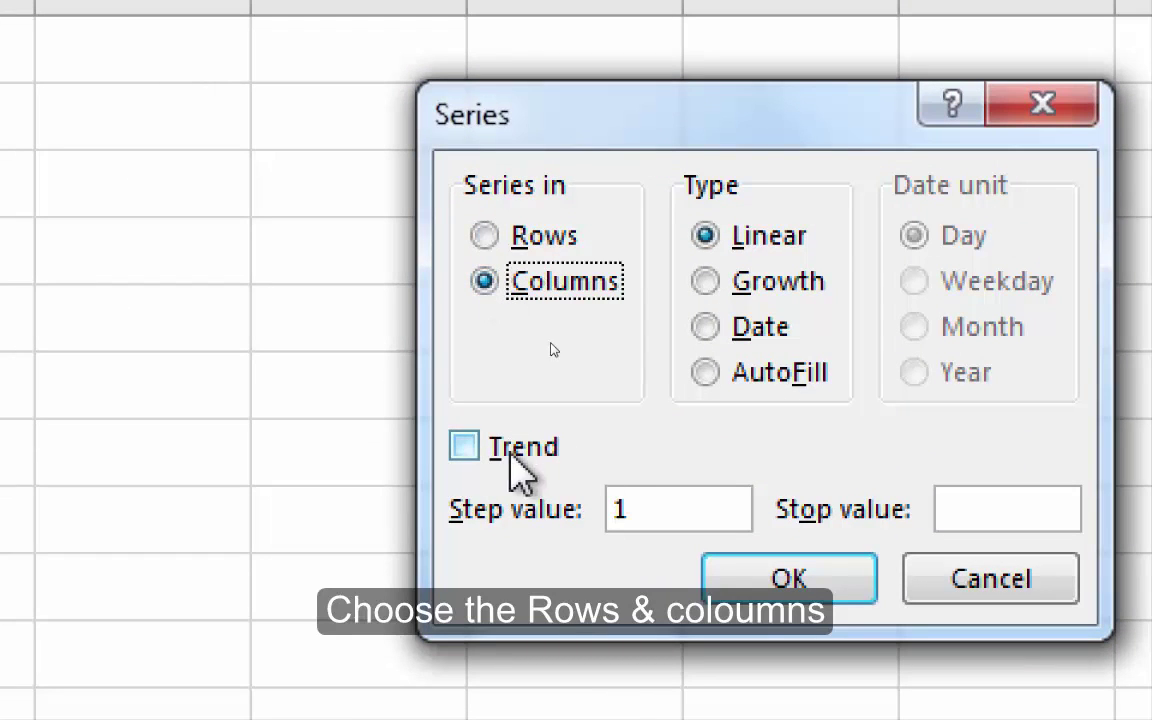
click(989, 512)
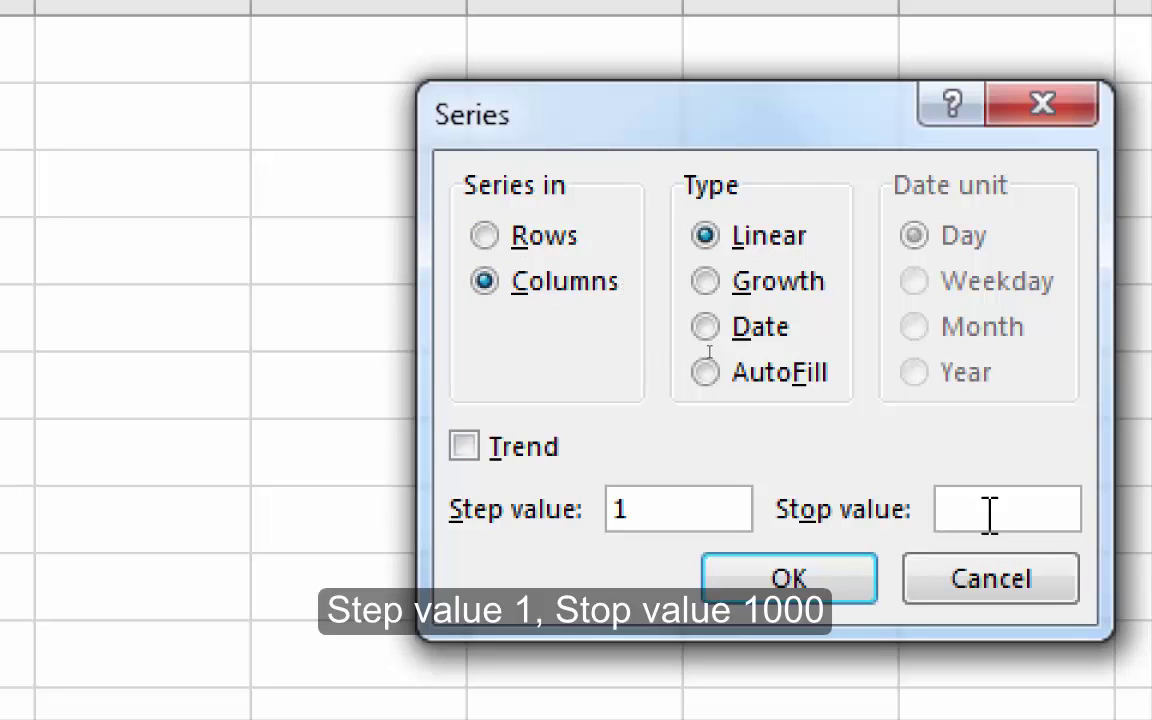
text(100)
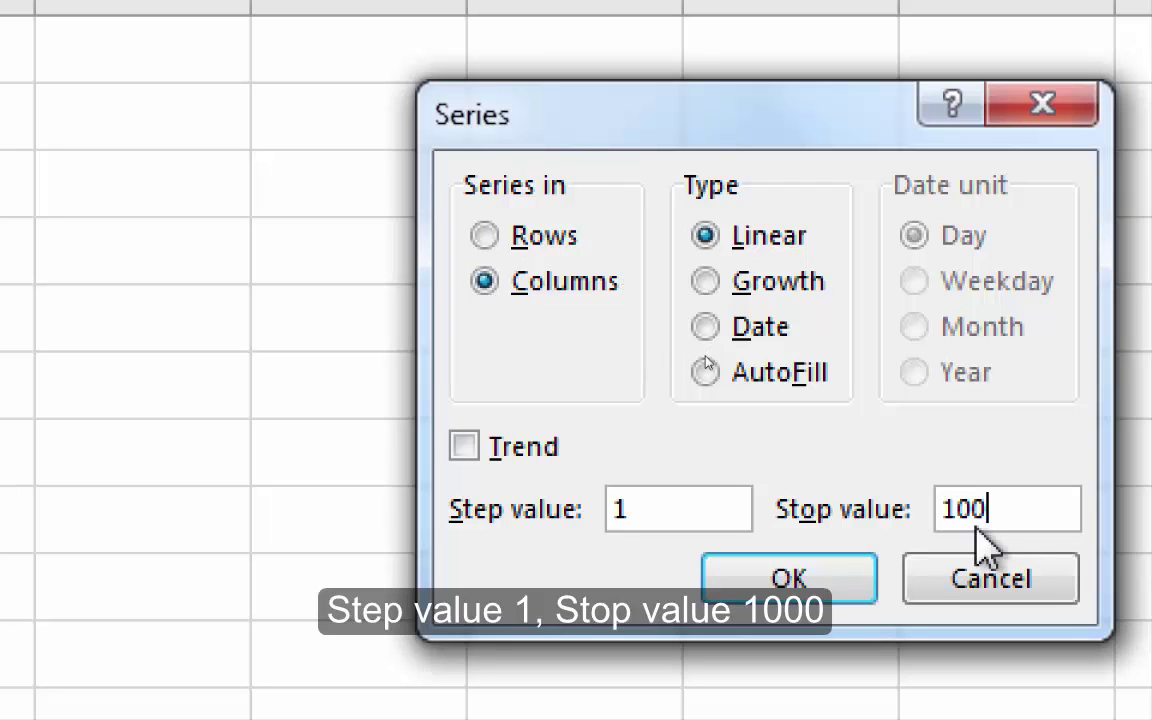
text(0)
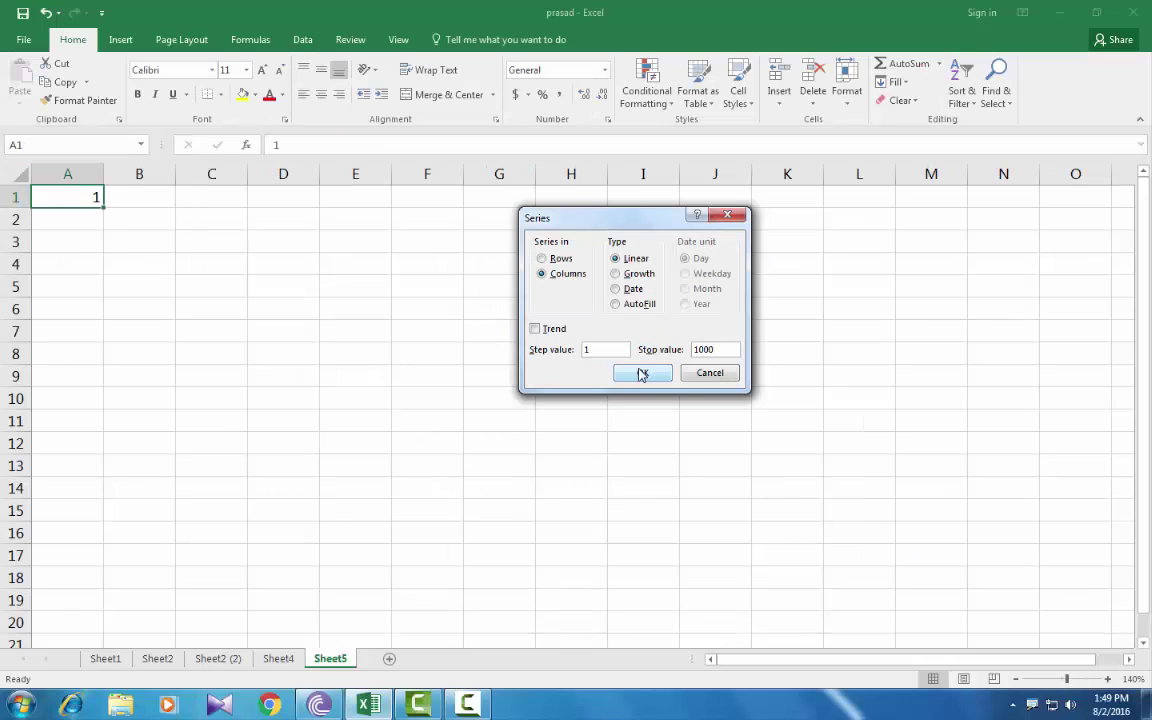
click(642, 373)
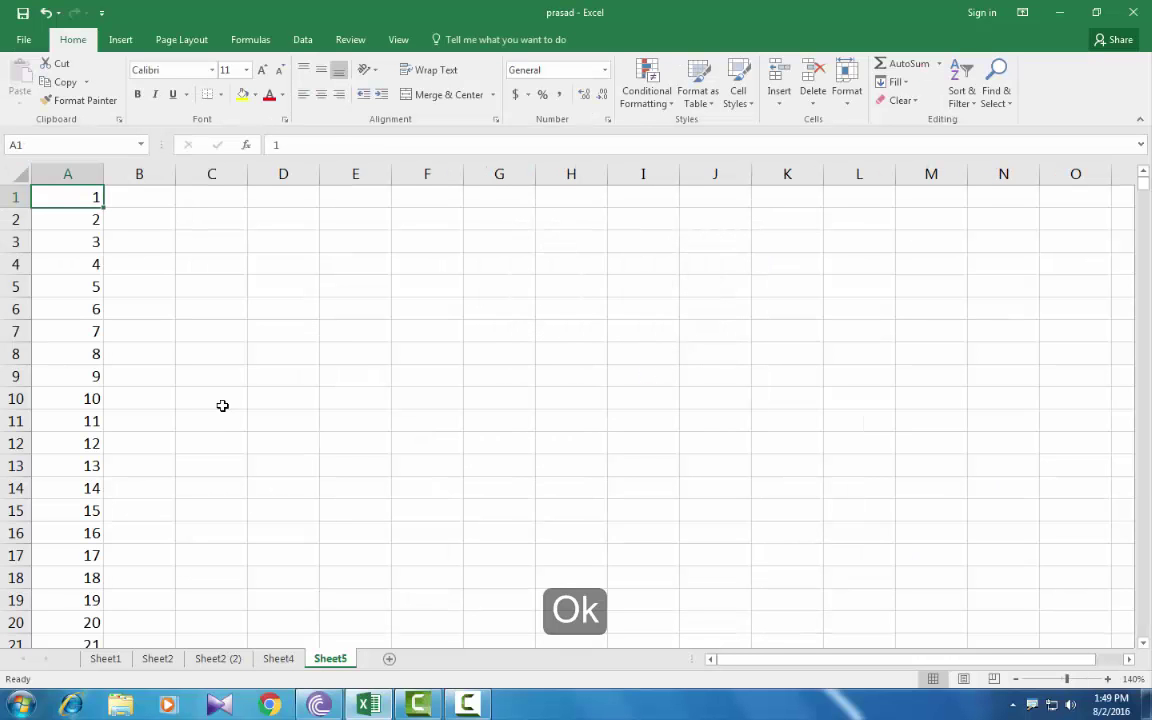
scroll(222, 405, down, 2)
scroll(200, 375, down, 8)
scroll(206, 355, down, 14)
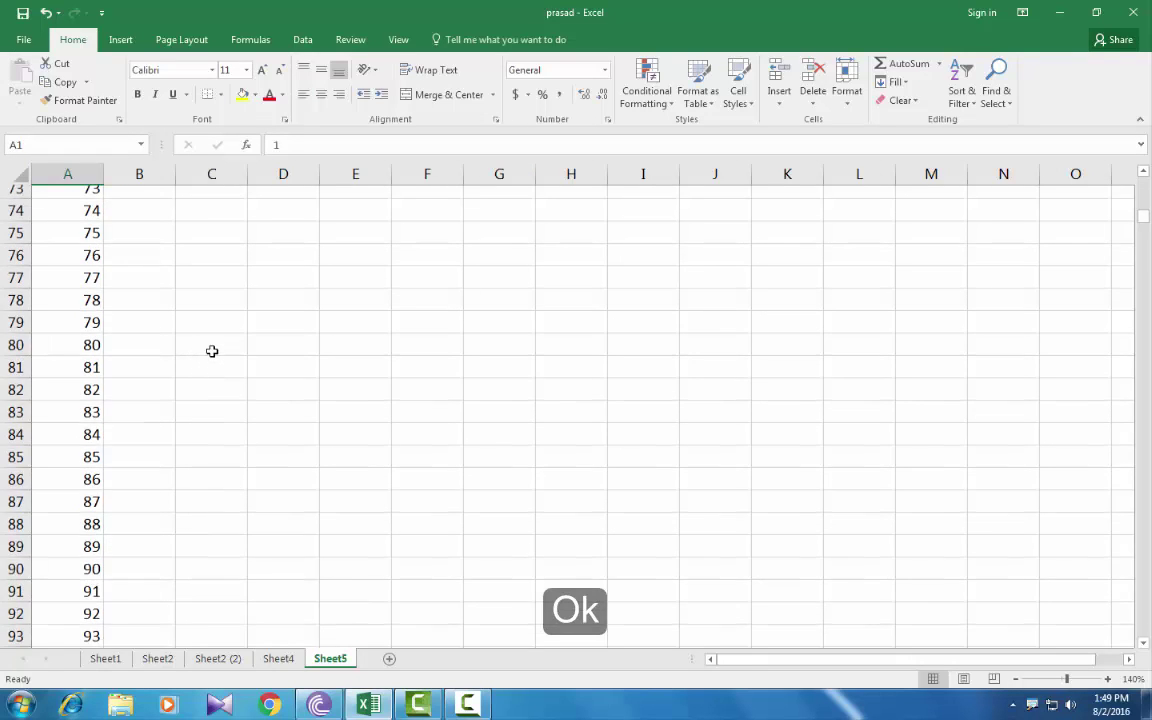
scroll(212, 351, down, 10)
scroll(216, 345, up, 15)
scroll(214, 342, up, 6)
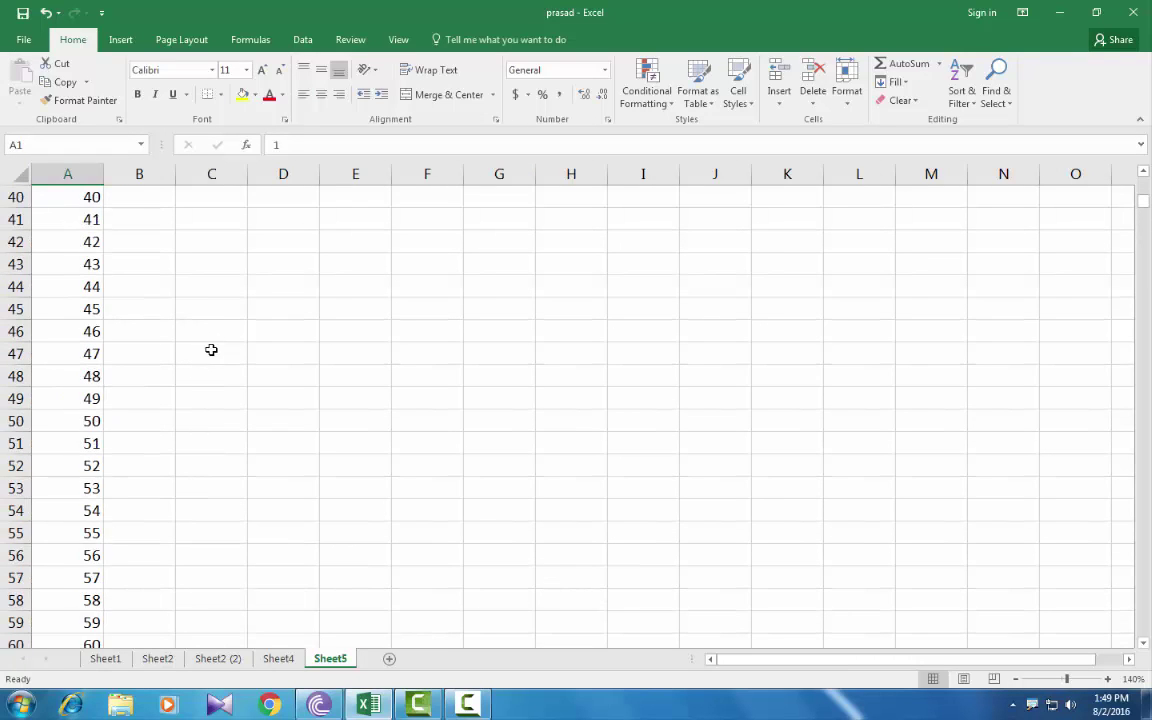
scroll(211, 345, up, 7)
scroll(216, 310, up, 6)
Step: Enter 10 in cell C1
click(229, 198)
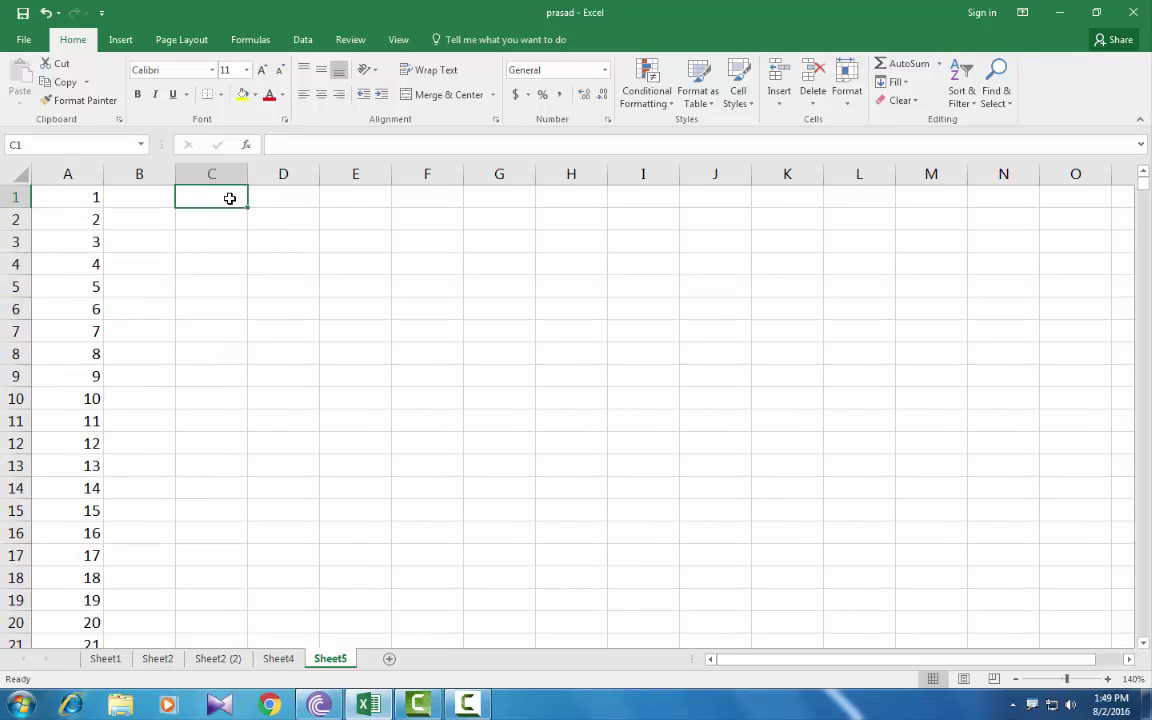
text(10)
key(Return)
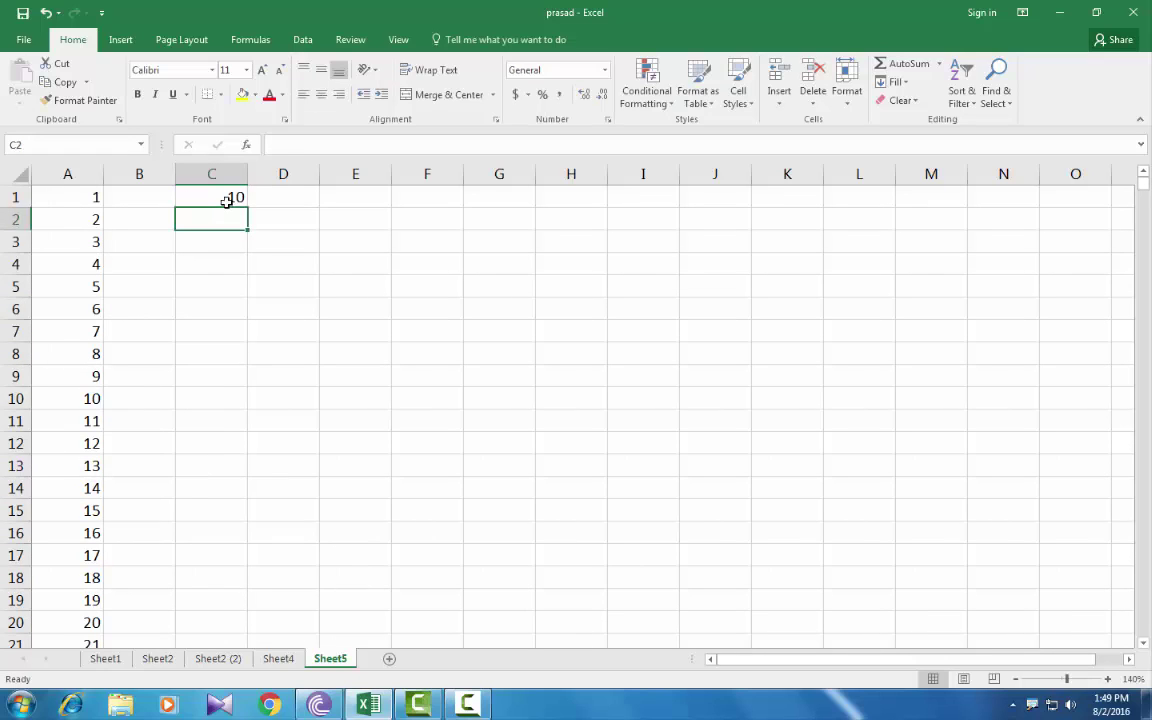
click(227, 200)
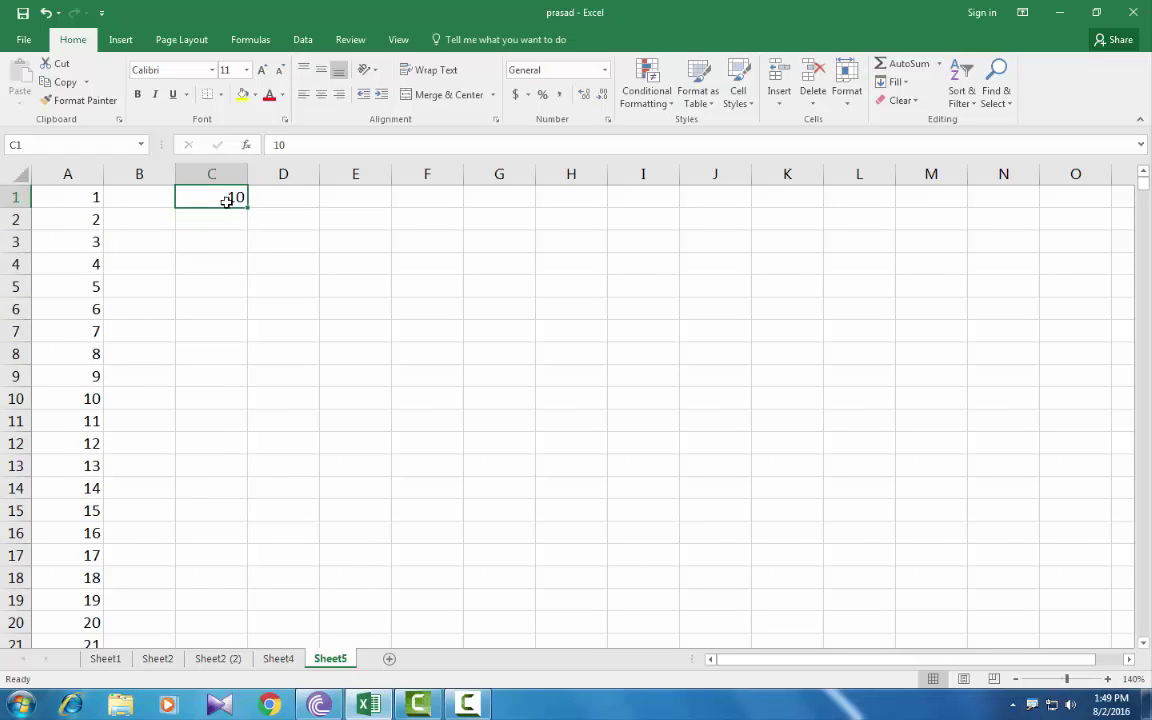
Step: Fill row 1 from C1 as a linear row series, step 10, stop 500
click(893, 81)
click(911, 199)
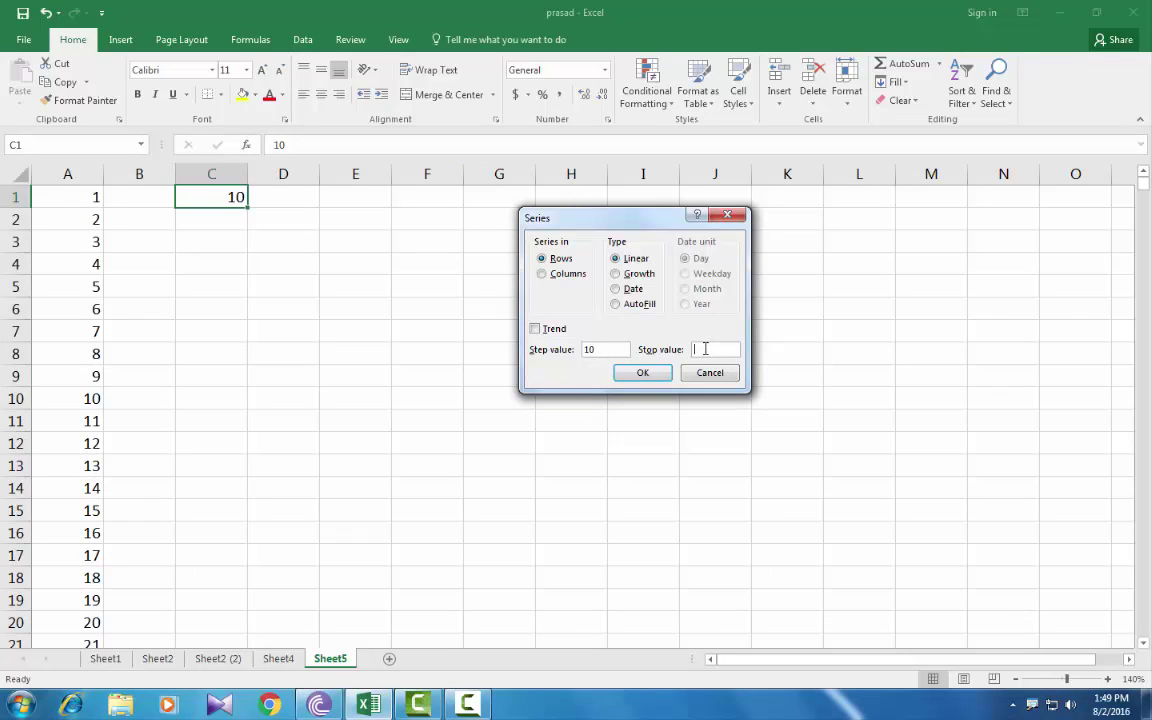
click(640, 372)
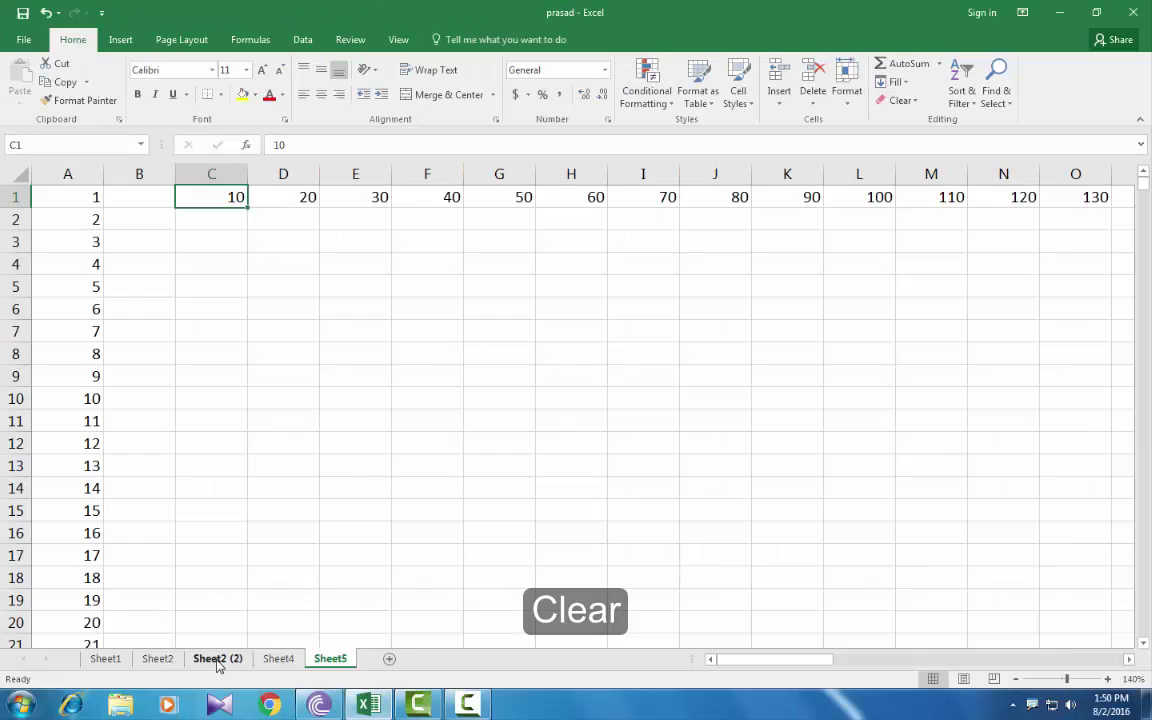
Step: Go to the Sheet2 (2) student marks sheet and glance at the Clear options without choosing one
click(216, 659)
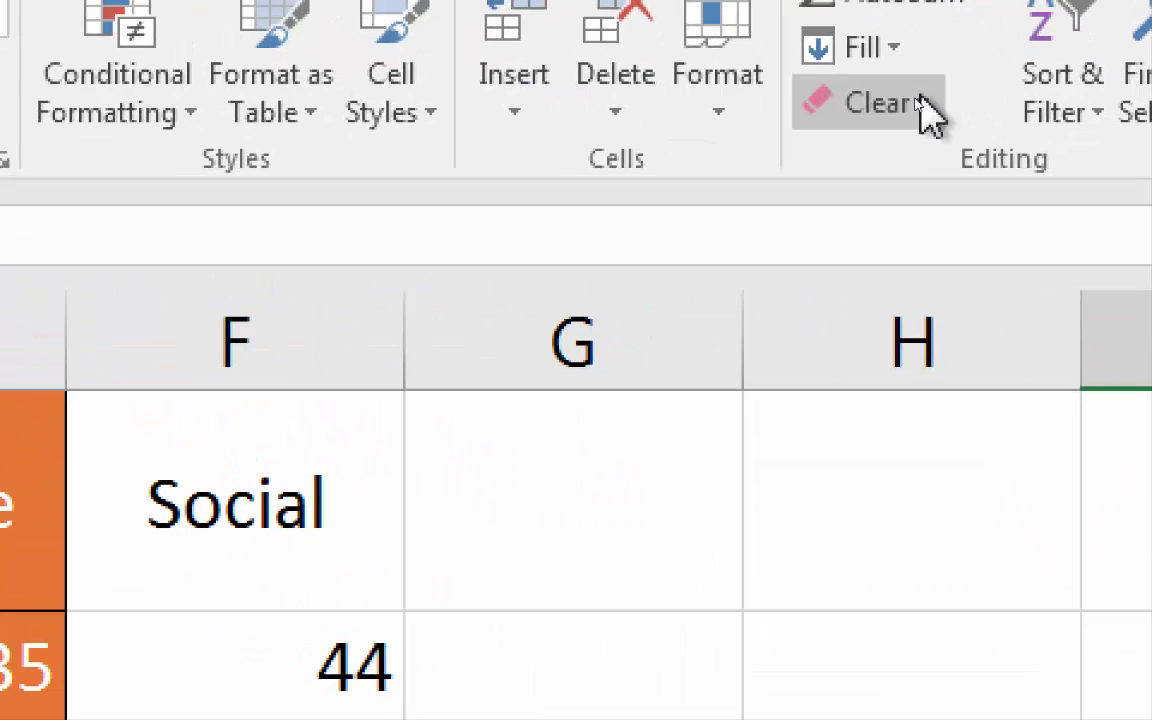
click(928, 112)
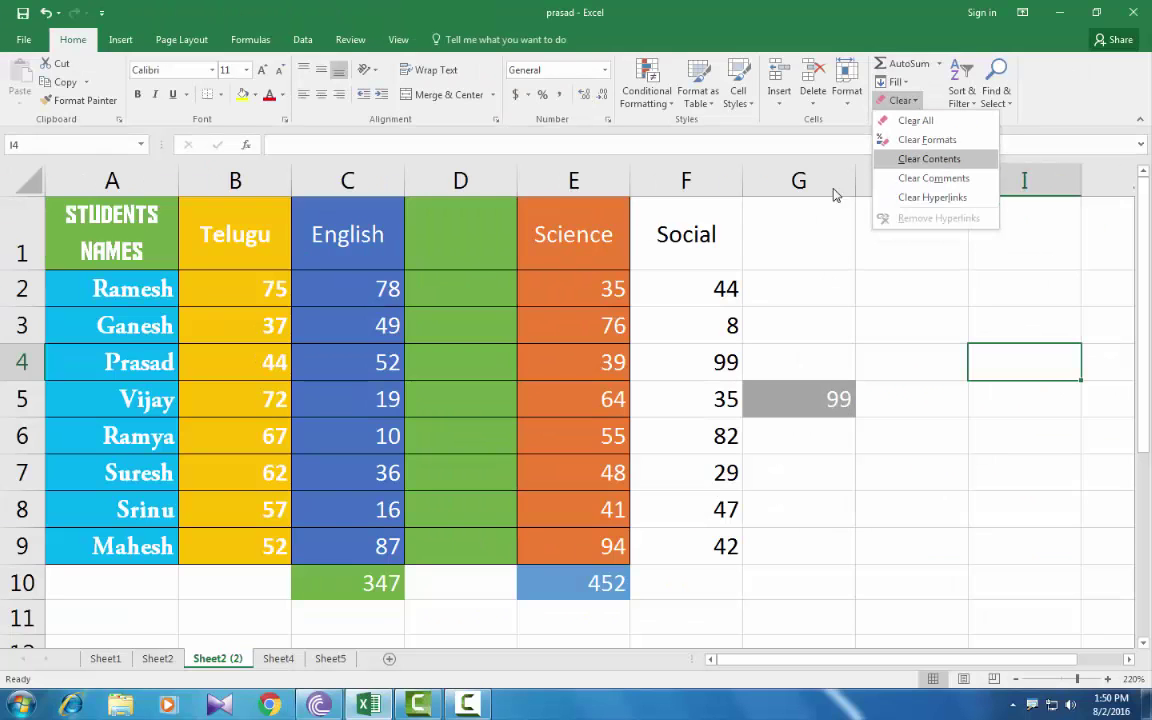
click(833, 302)
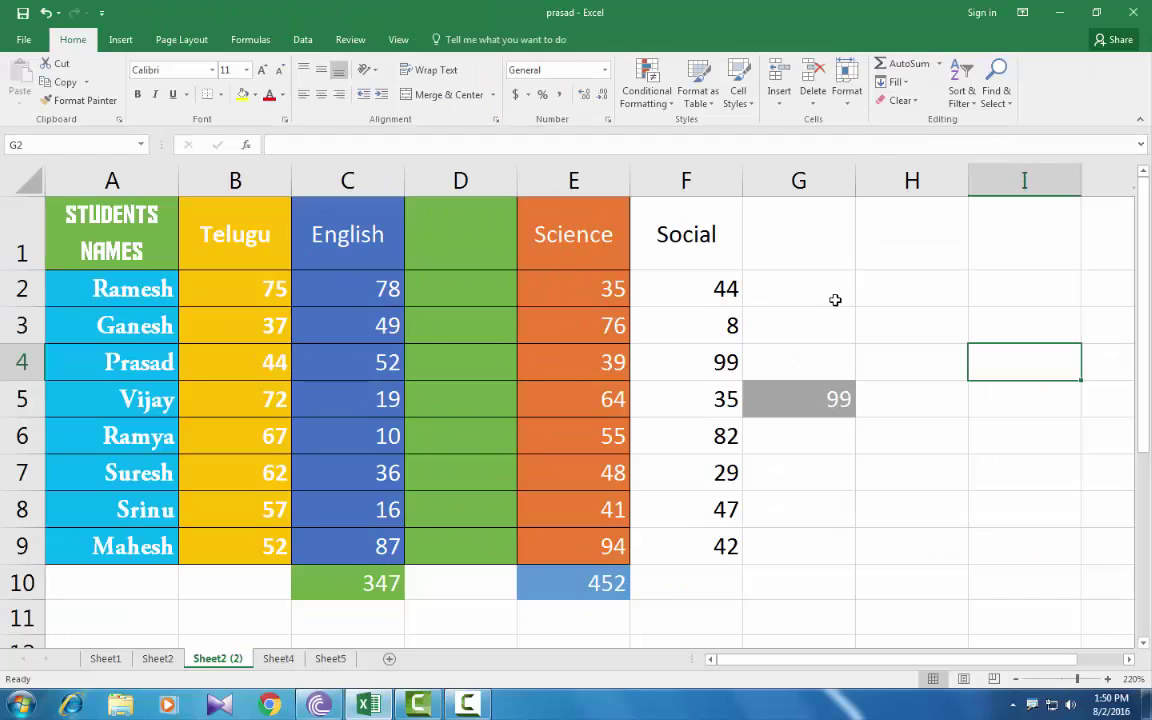
Step: Clear formats from Science column E, leaving its marks and 452 total unshaded
click(460, 180)
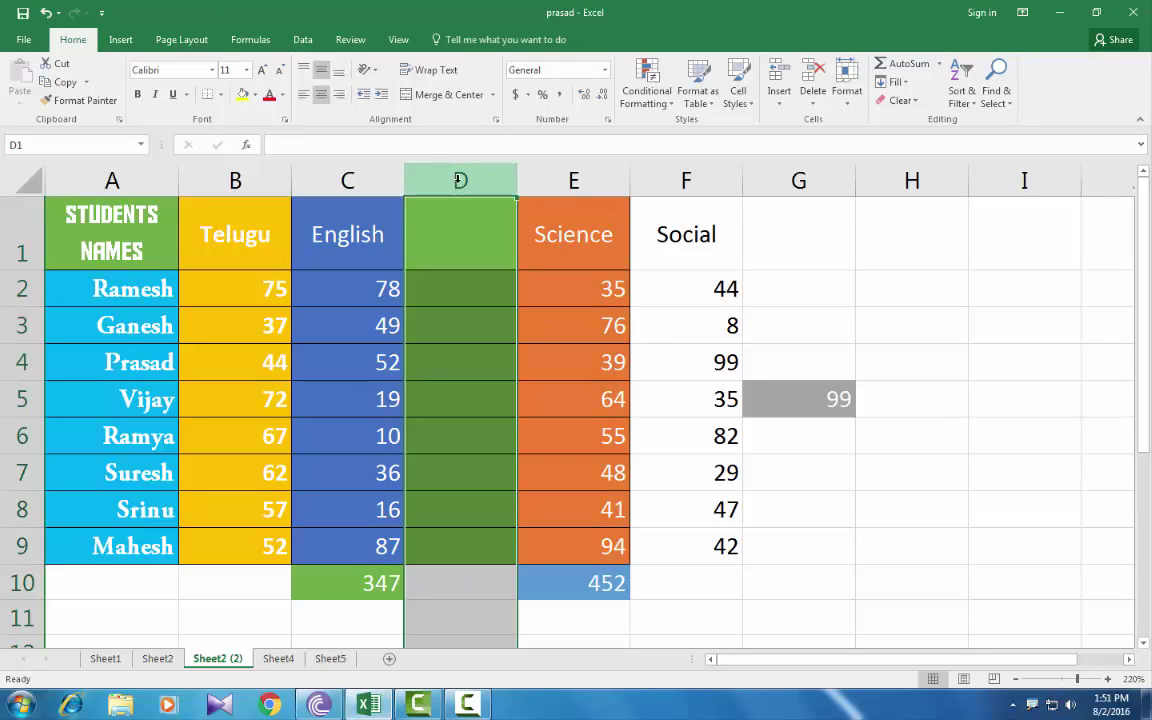
click(700, 180)
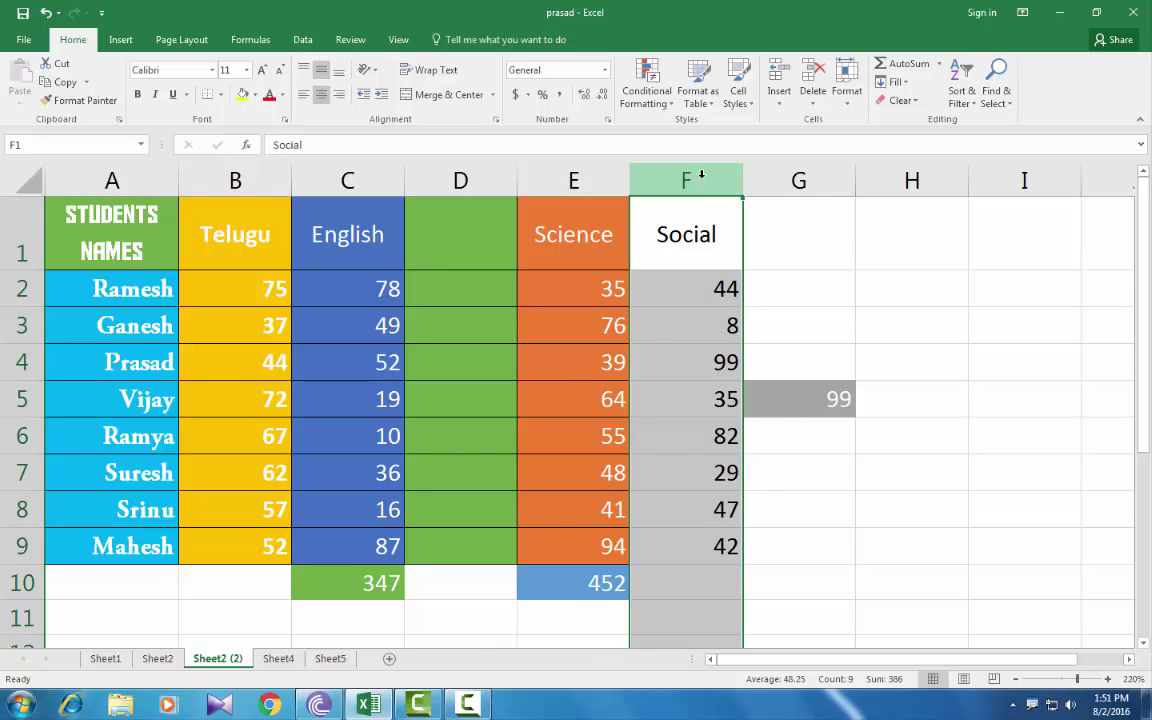
click(590, 180)
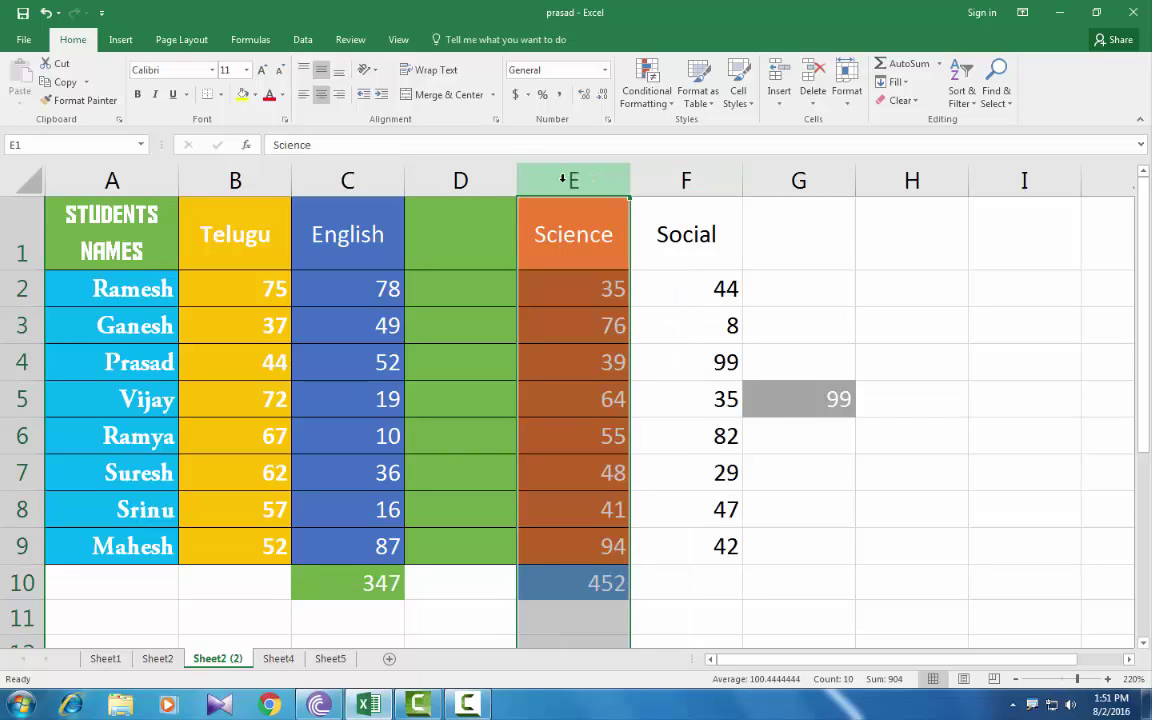
click(896, 100)
click(912, 141)
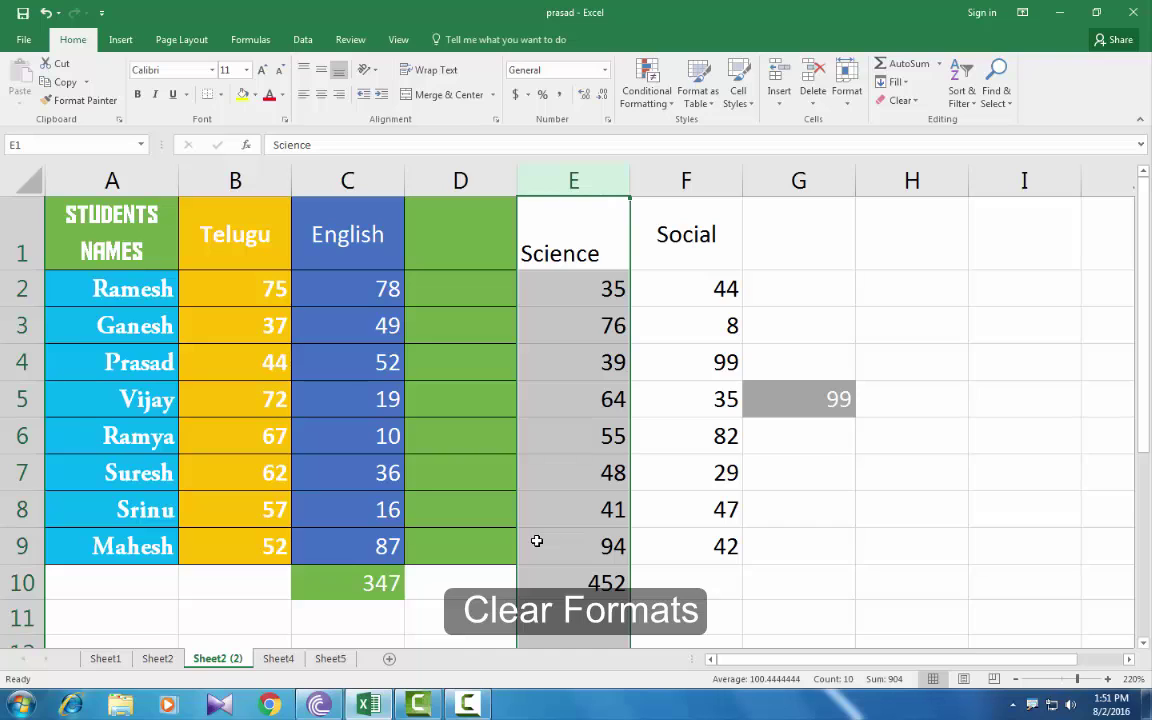
click(348, 181)
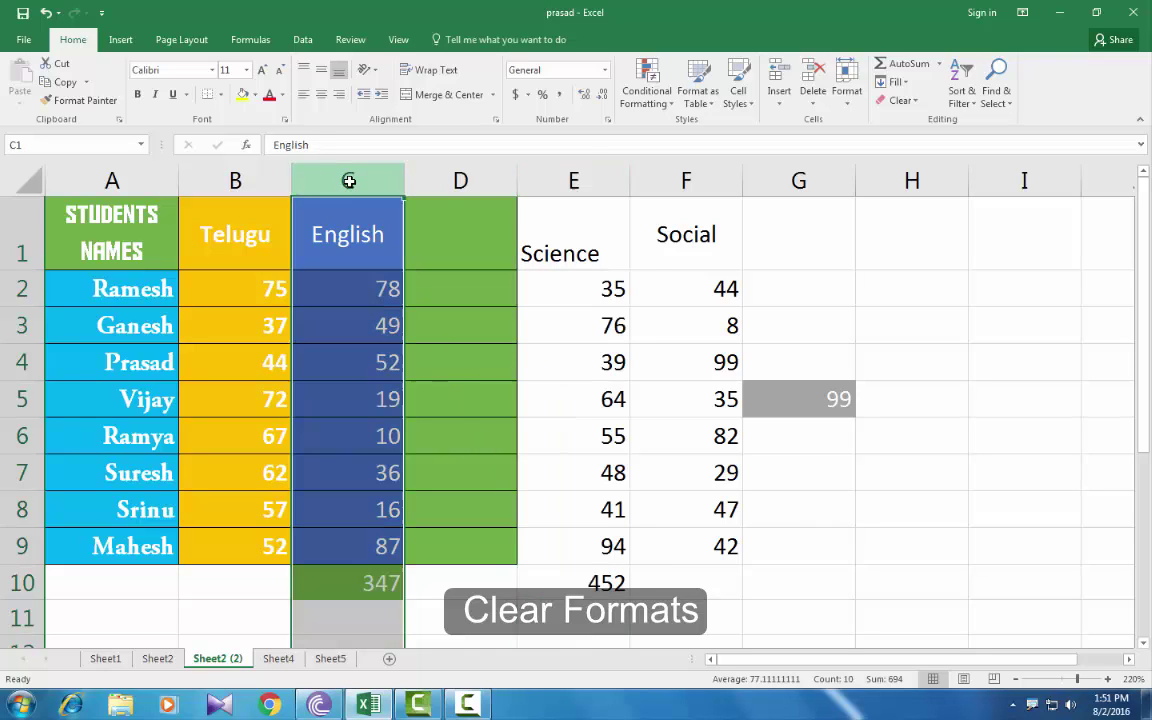
click(898, 100)
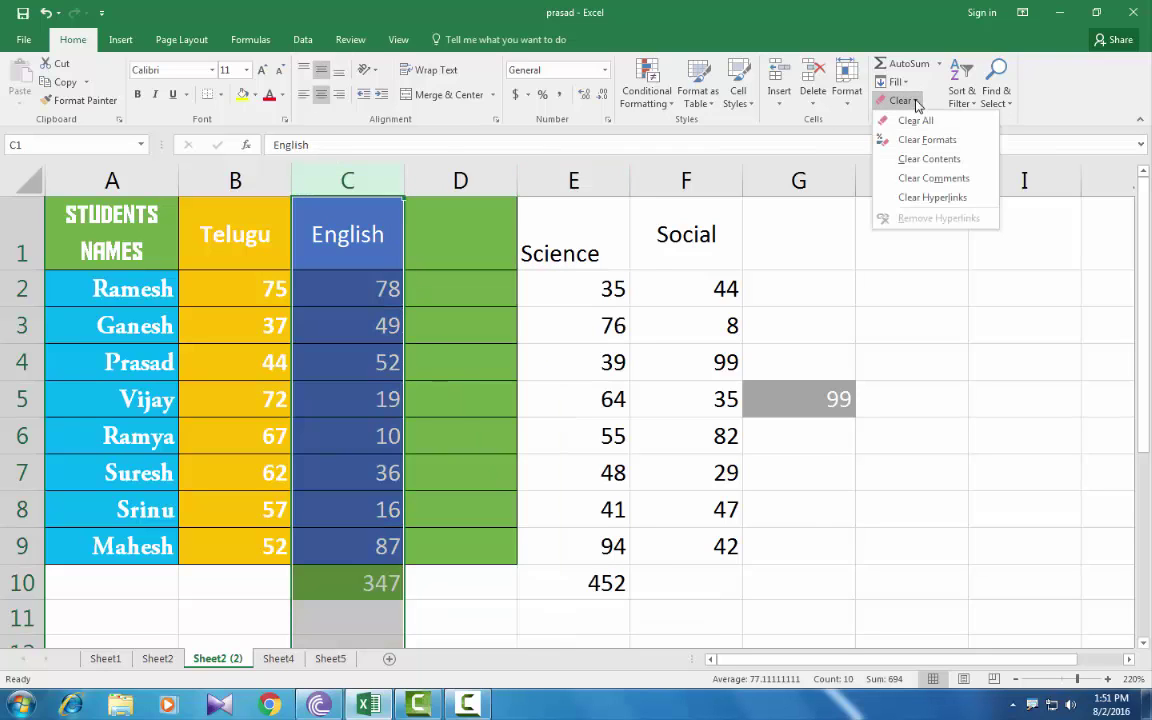
Step: Clear Contents on English column C, then Clear All on Telugu column B
click(906, 160)
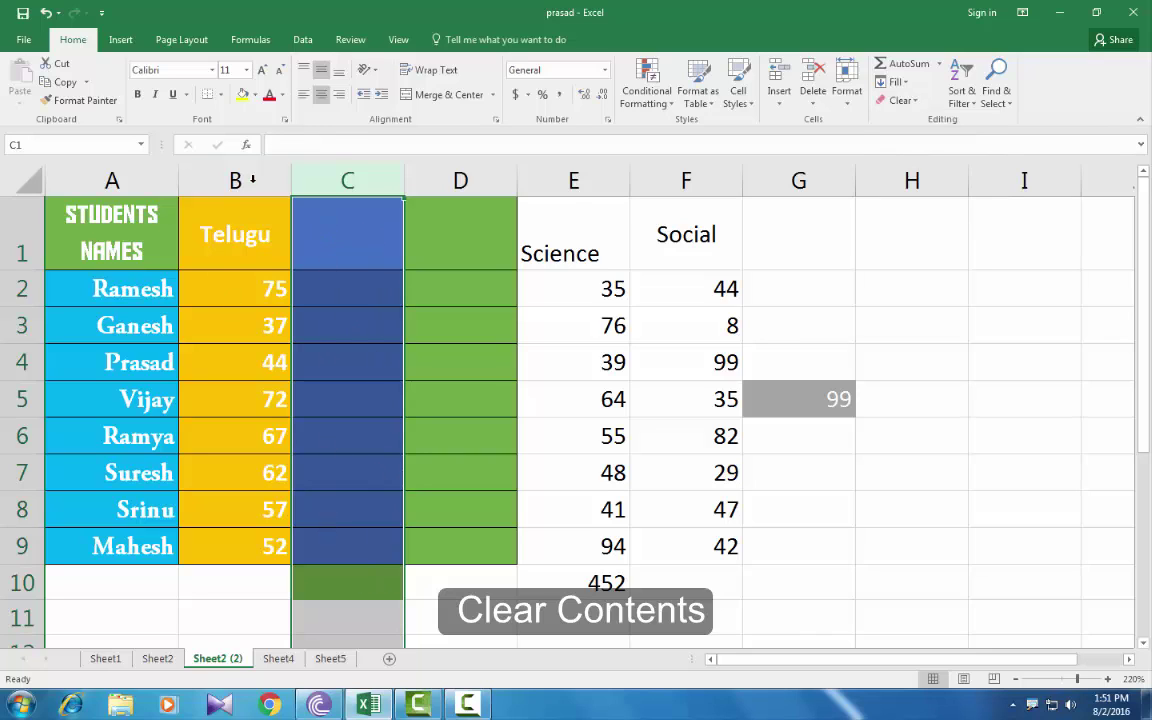
click(229, 180)
click(897, 100)
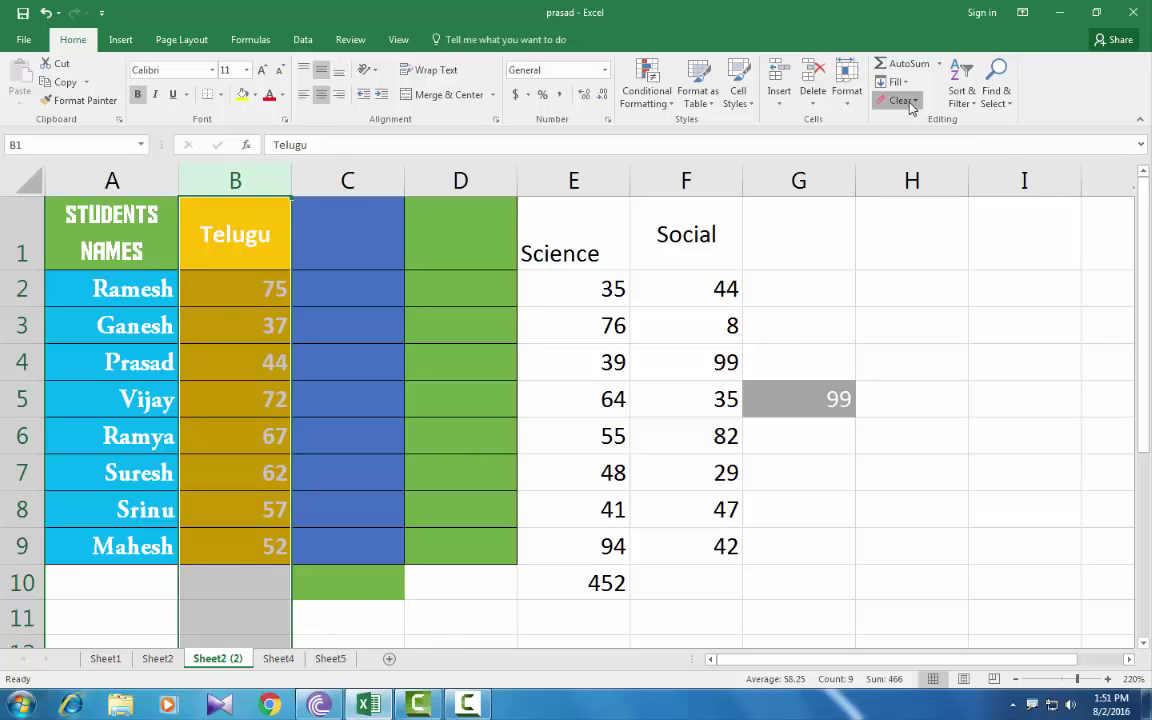
click(912, 121)
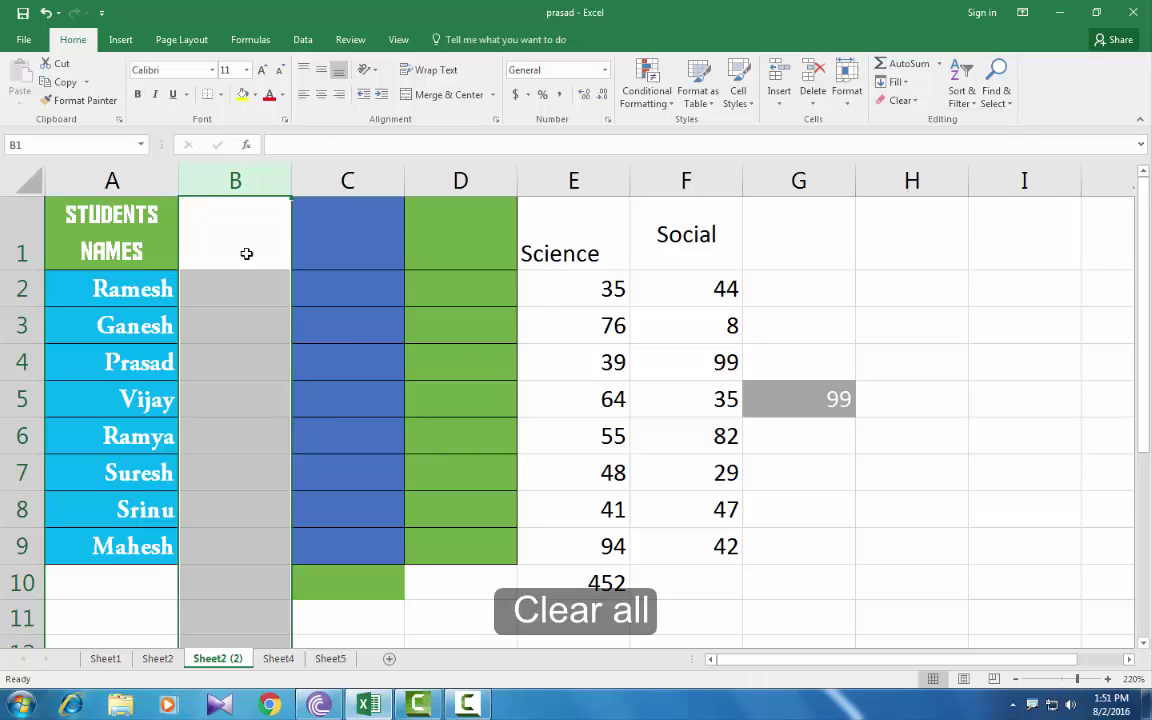
click(897, 100)
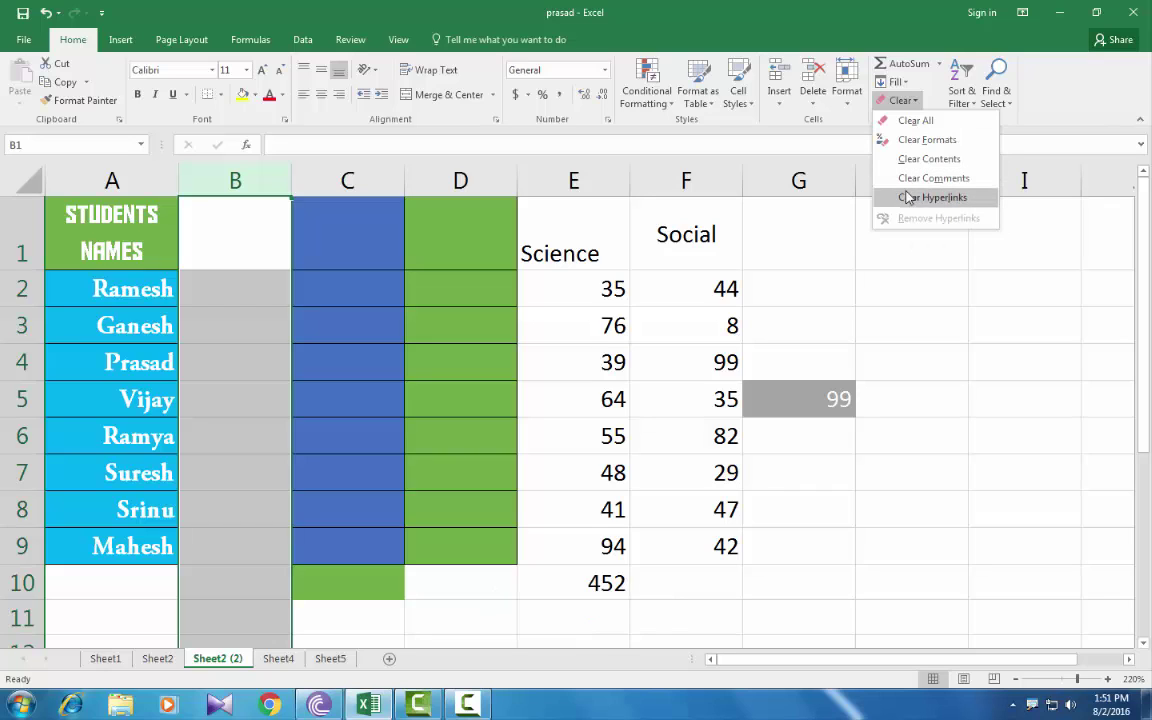
Step: Delete the Social heading in F1, keeping column F's scores intact
click(690, 175)
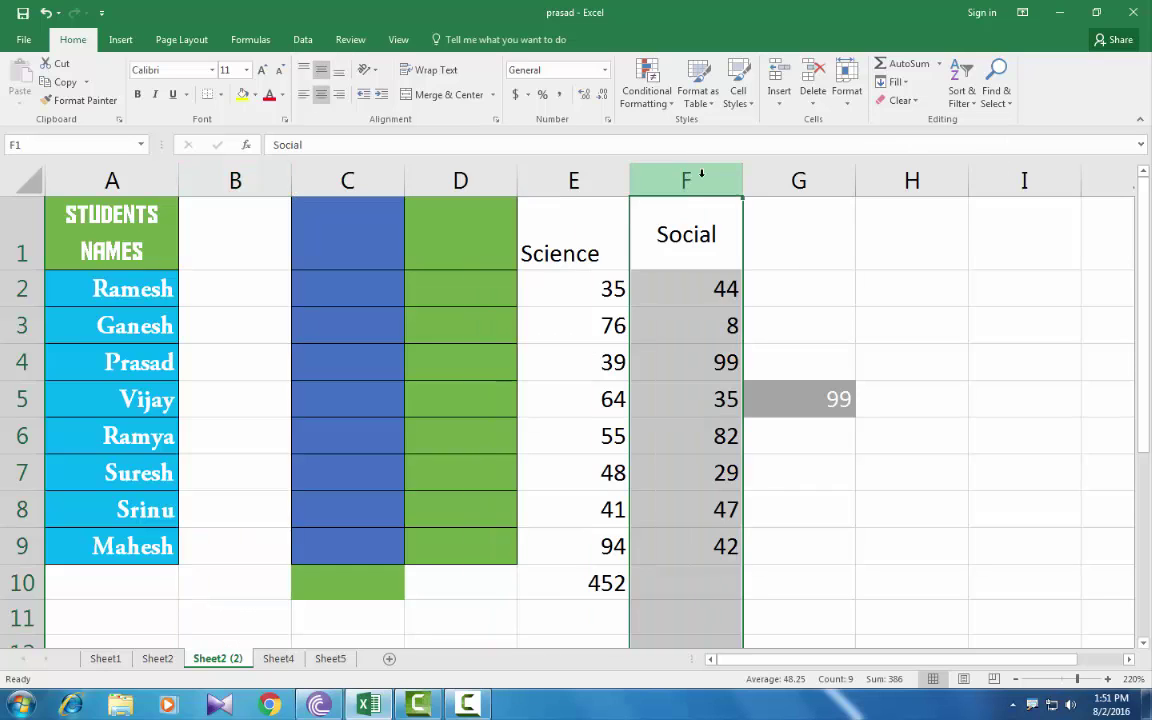
click(897, 100)
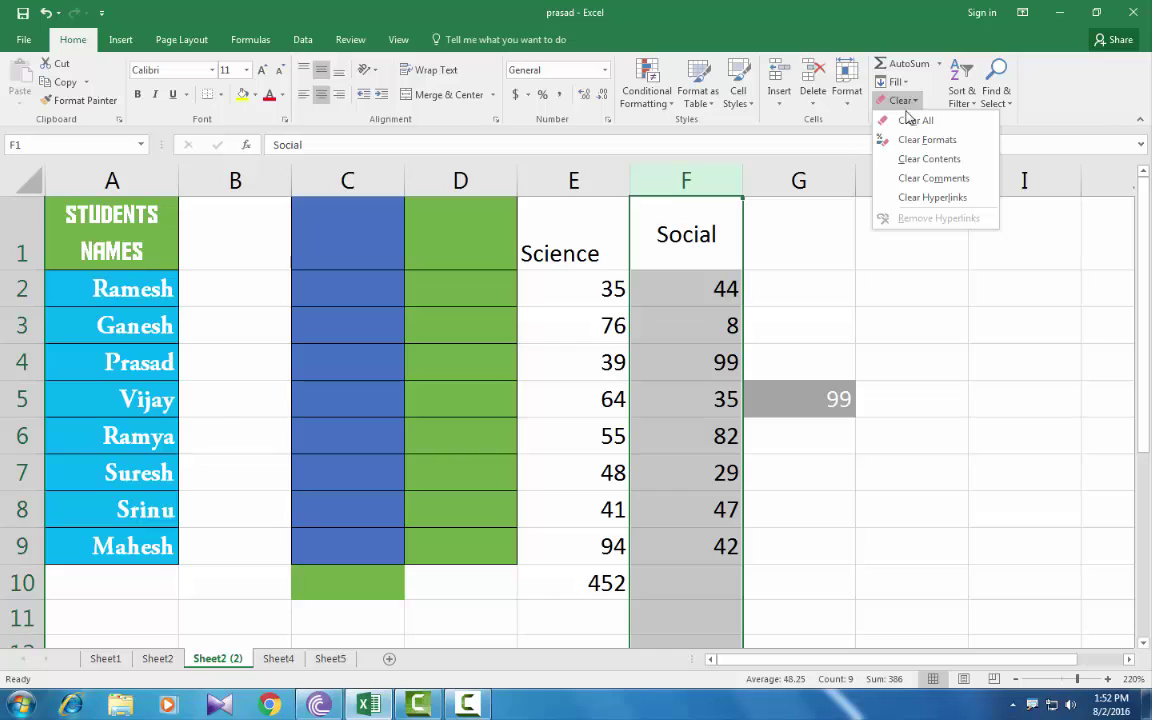
click(850, 262)
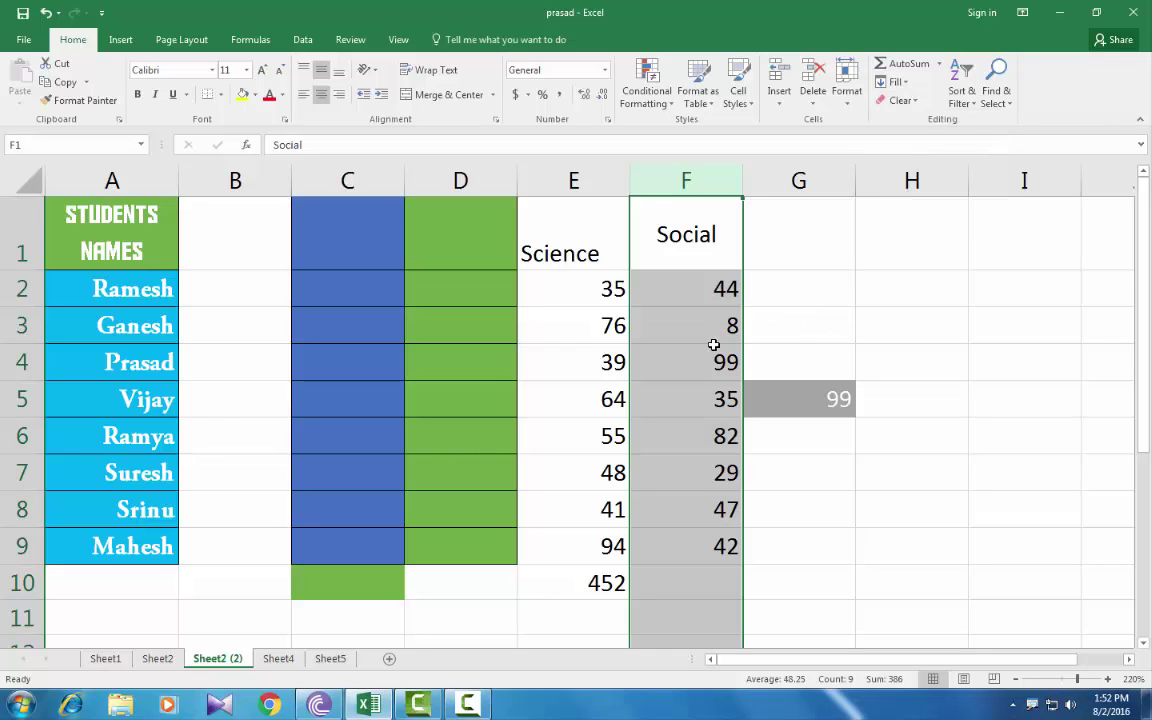
click(668, 241)
key(Delete)
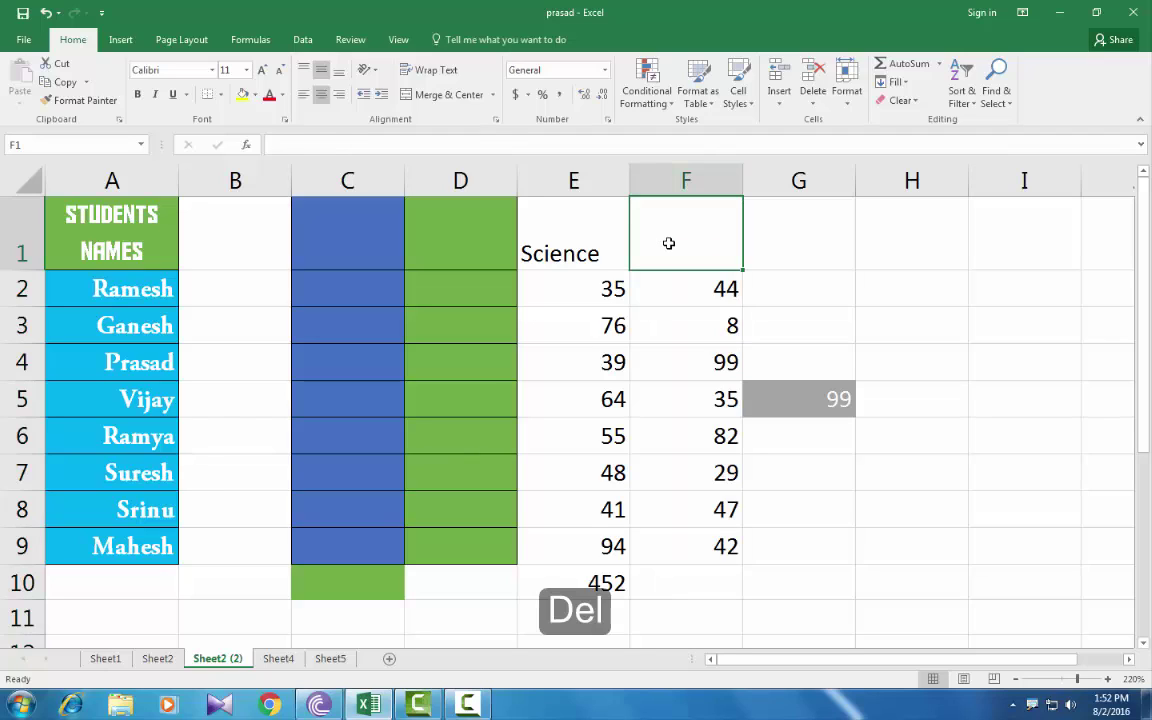
click(446, 241)
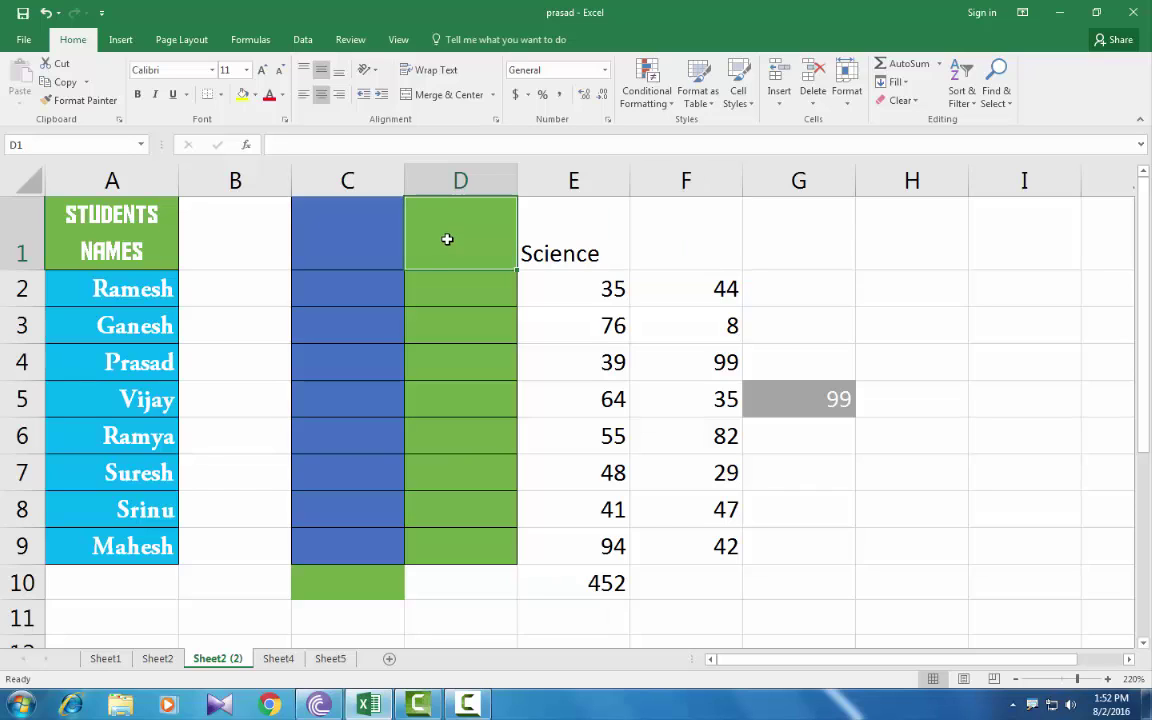
Step: Clear the green fill from D1 and delete the marks 44, 8 and 99 in F2:F4
click(908, 101)
click(915, 140)
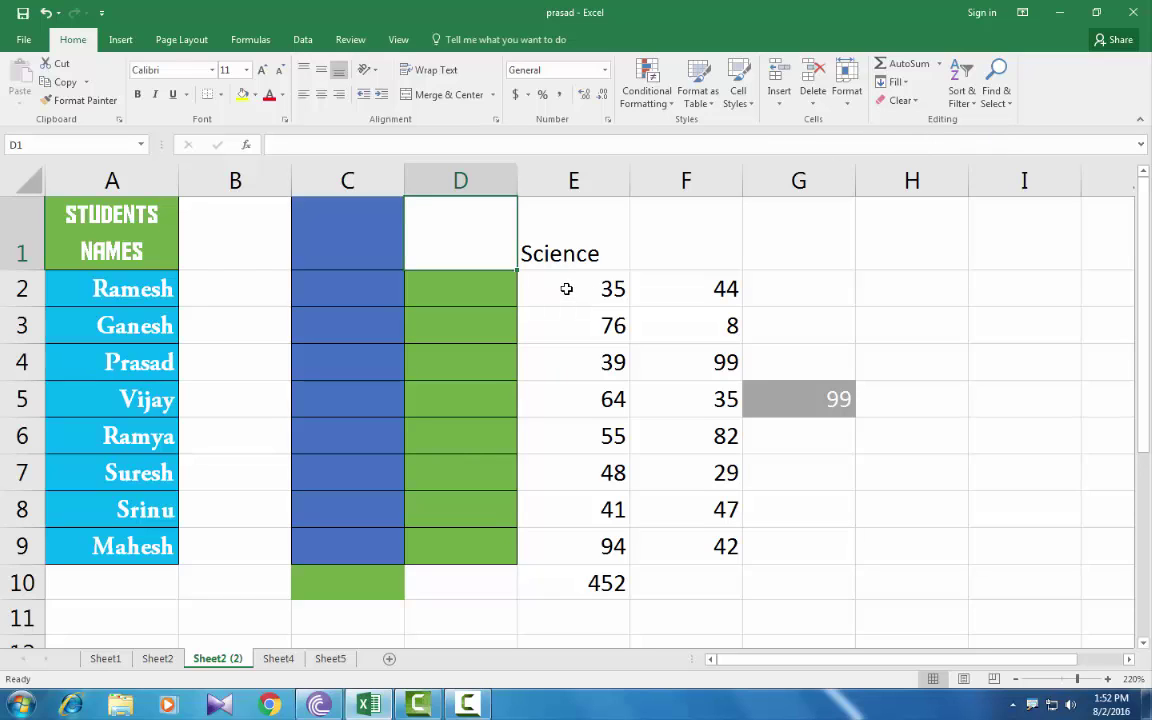
drag(681, 295, 686, 373)
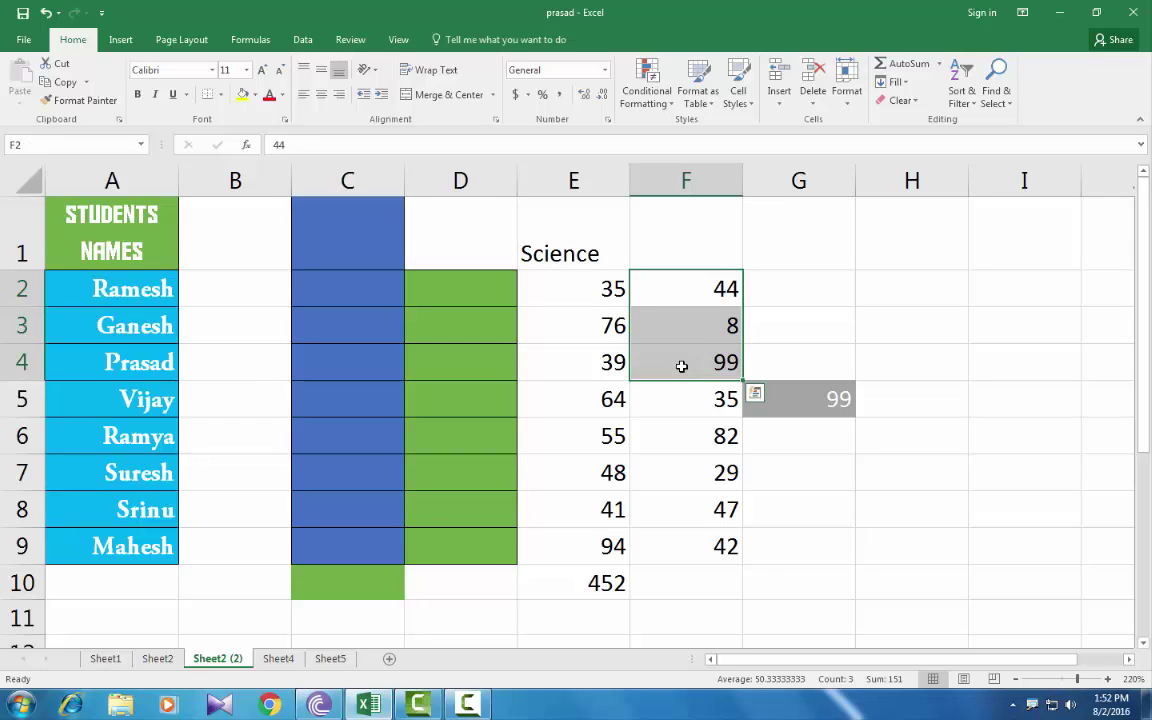
key(Delete)
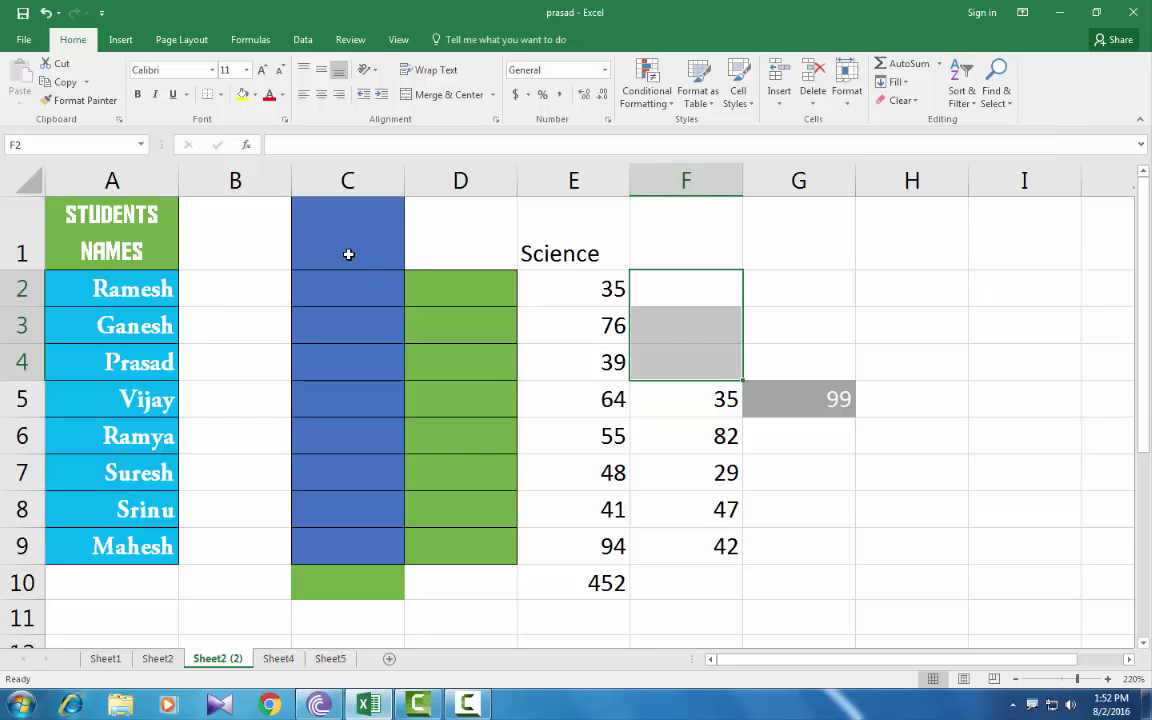
Step: Remove the blue fill from cell C1 with Clear Formats
click(345, 250)
click(900, 101)
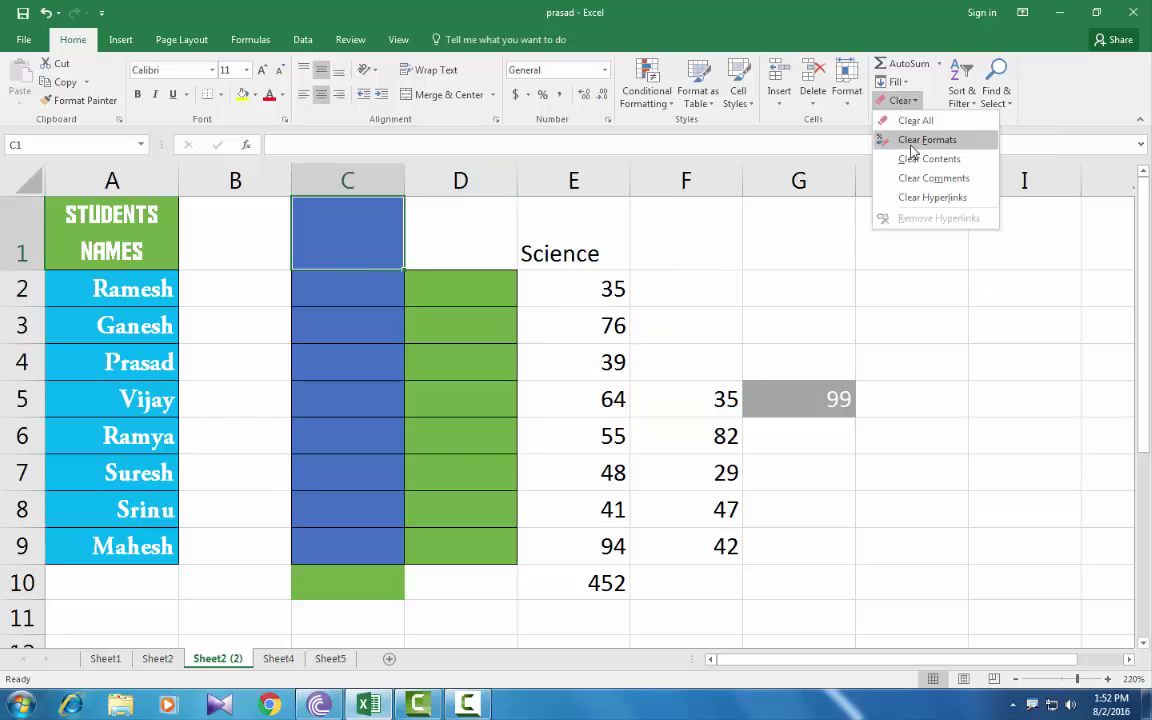
click(925, 136)
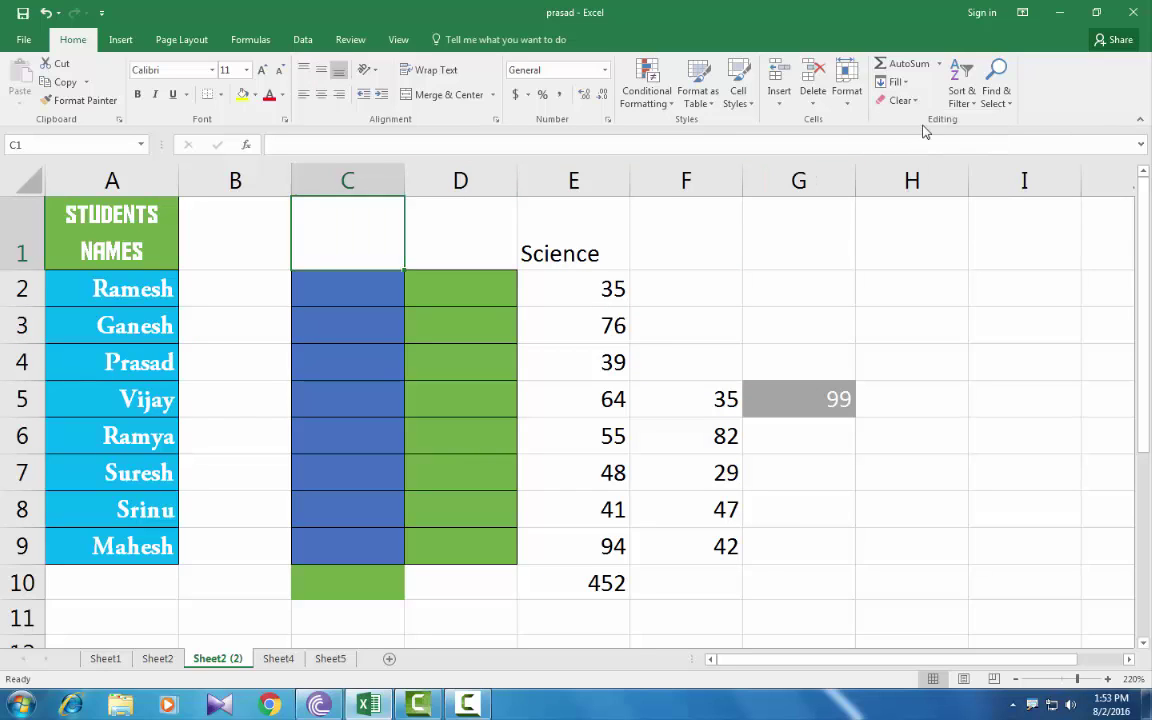